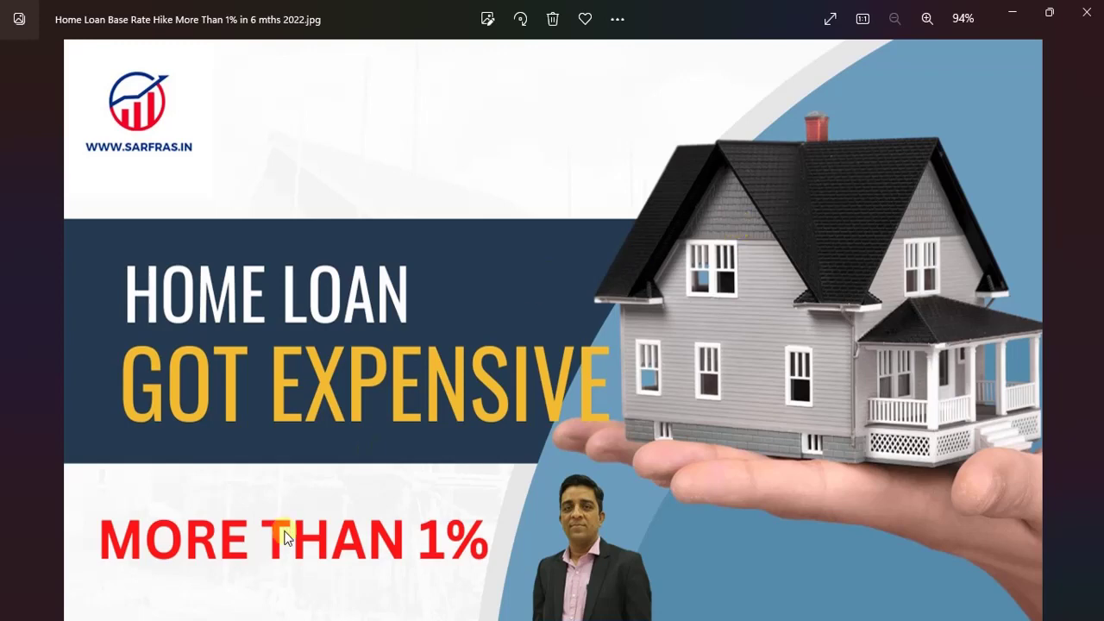
Step: Switch to the browser and skim SBI's Base Rate (Historical Data) table from its newest to its oldest entries
left_click(292, 609)
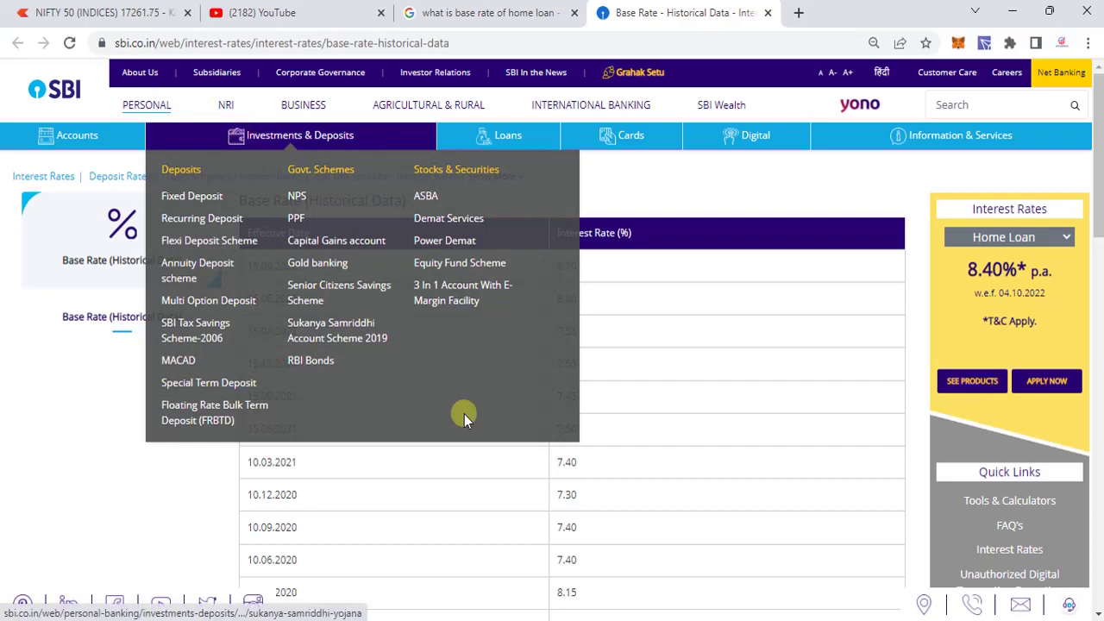
scroll(645, 479, "down", 12)
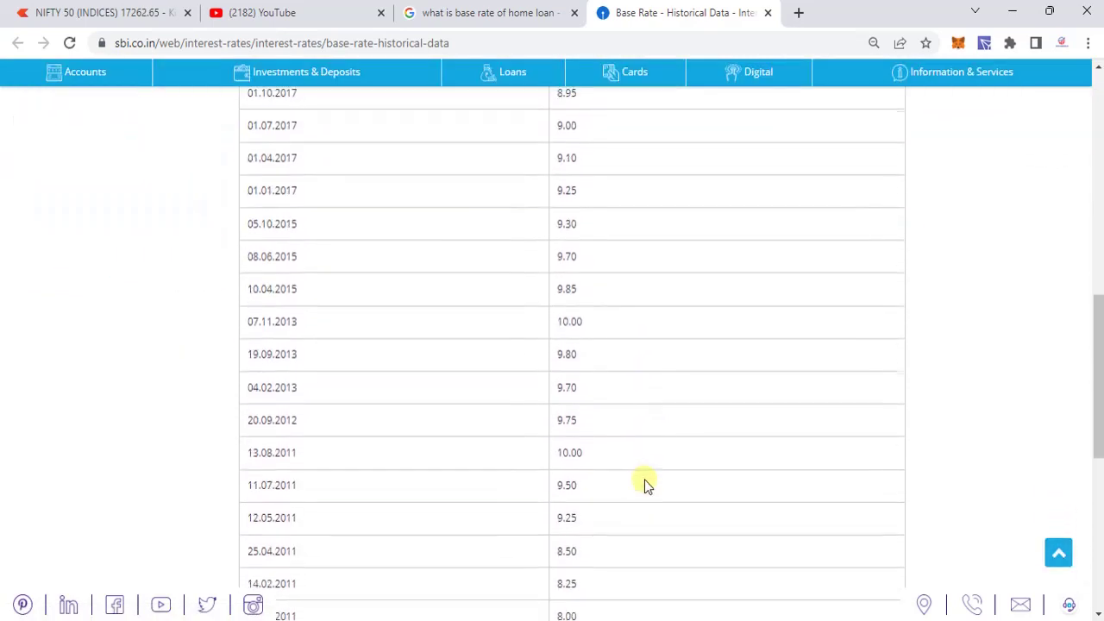
scroll(644, 480, "up", 15)
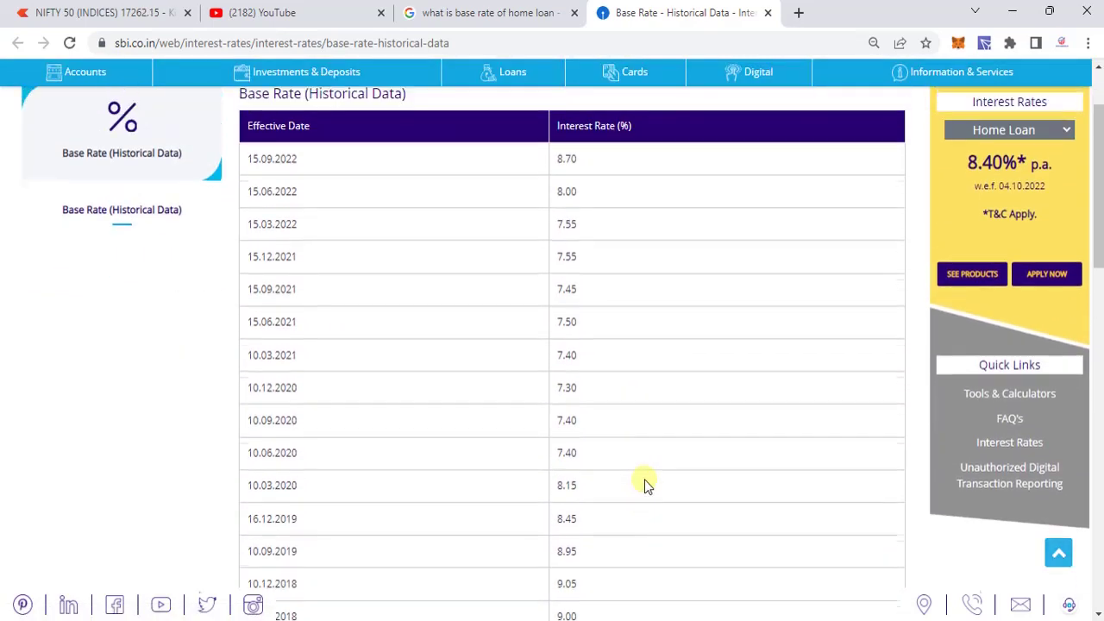
scroll(645, 479, "down", 12)
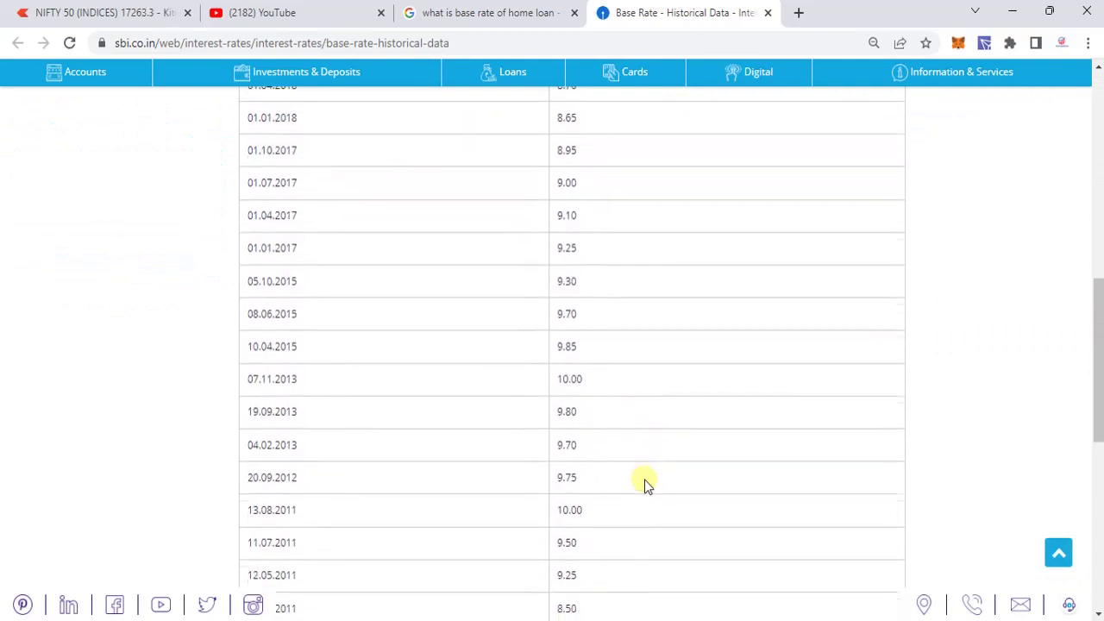
scroll(548, 397, "up", 1)
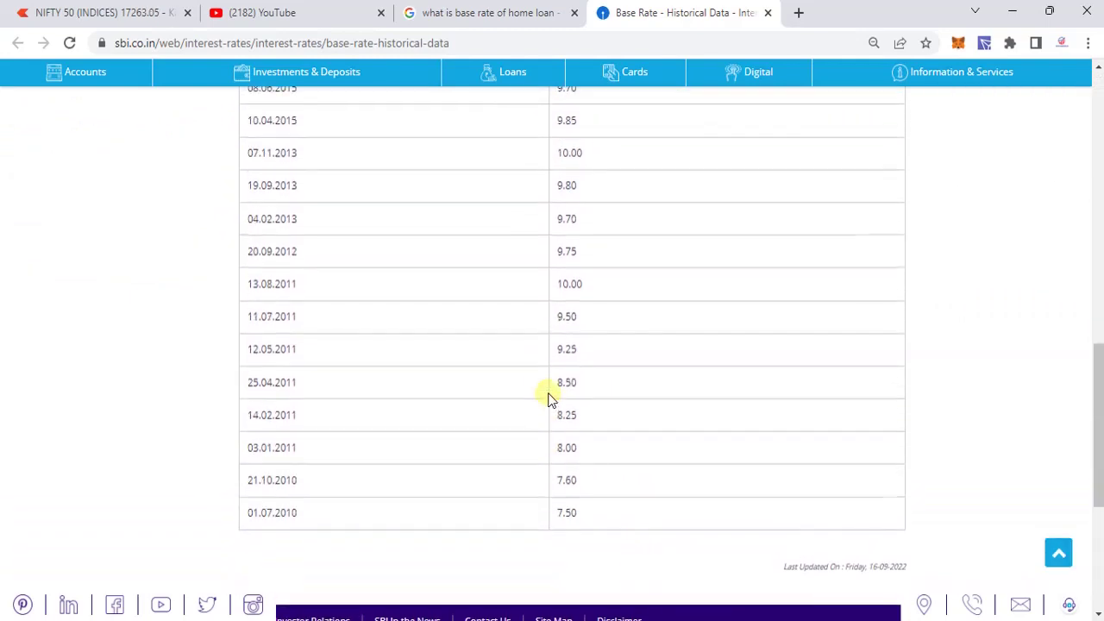
Step: Read Google's answer to "What is base rate interest in home loan?" and return to SBI's historical base rate page
left_click(478, 12)
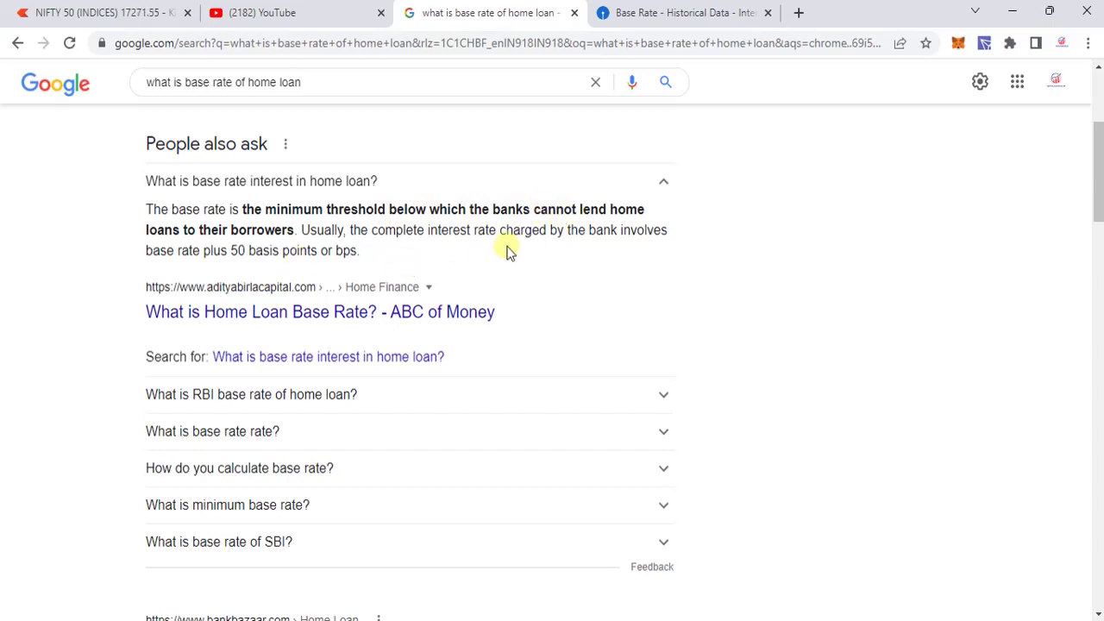
mouse_move(673, 21)
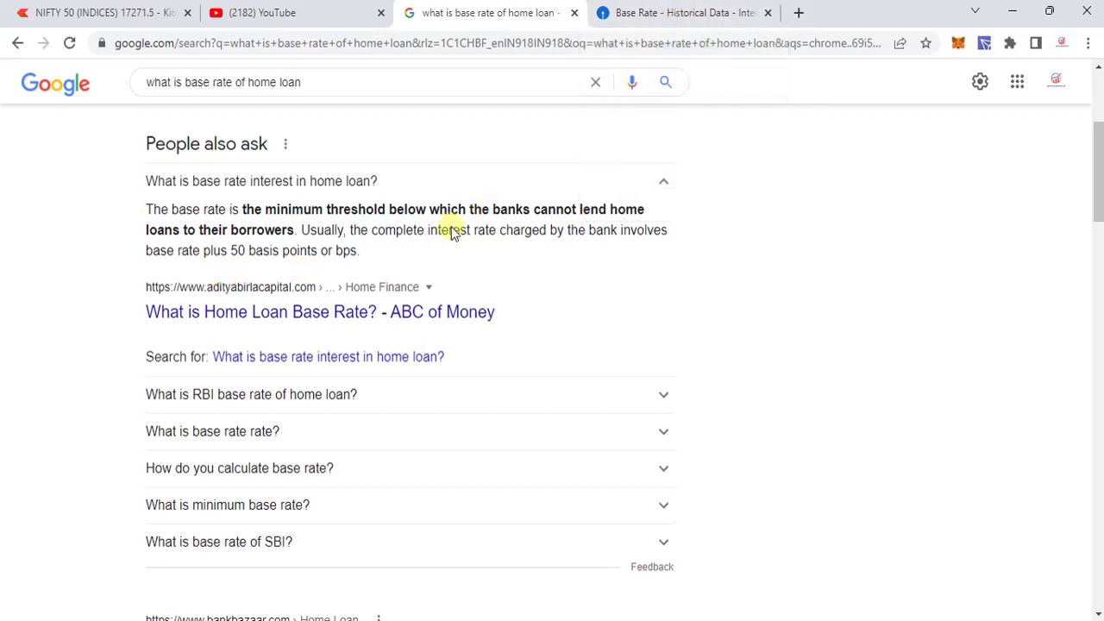
left_click(645, 11)
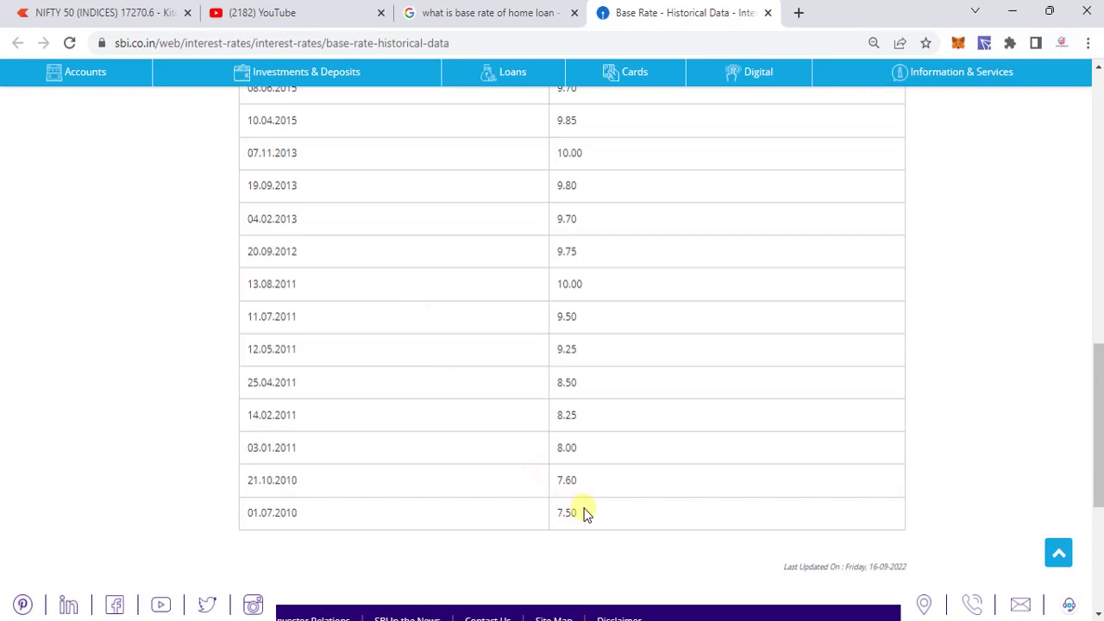
Step: Examine how SBI's base rate moved from the July 2010 entry through the December 2018 entry
scroll(527, 408, "up", 1)
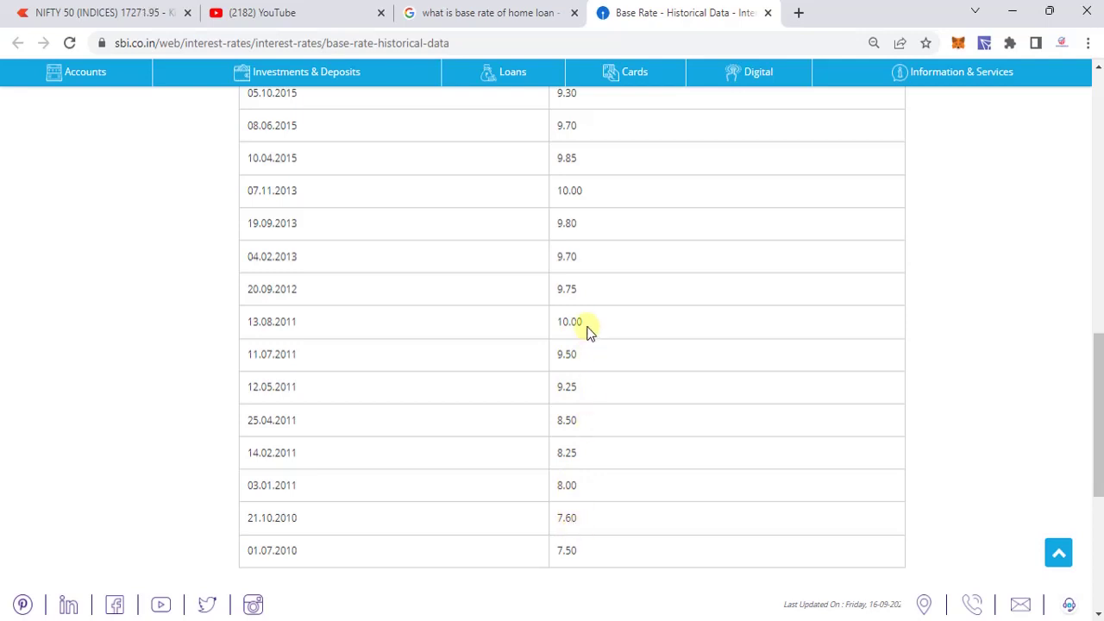
scroll(582, 319, "up", 1)
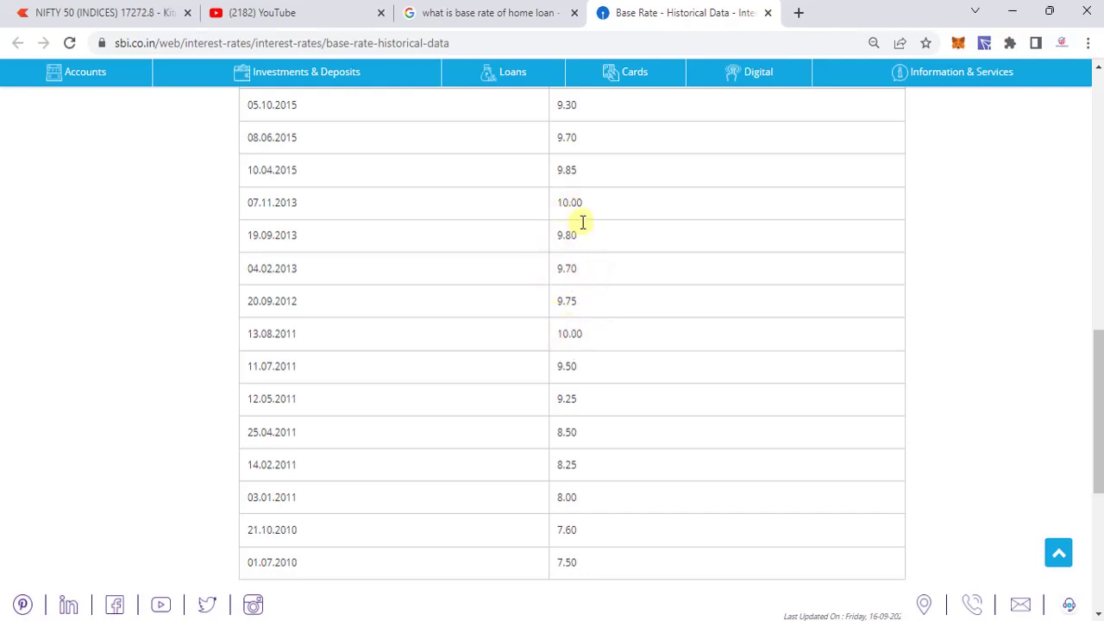
scroll(583, 223, "up", 1)
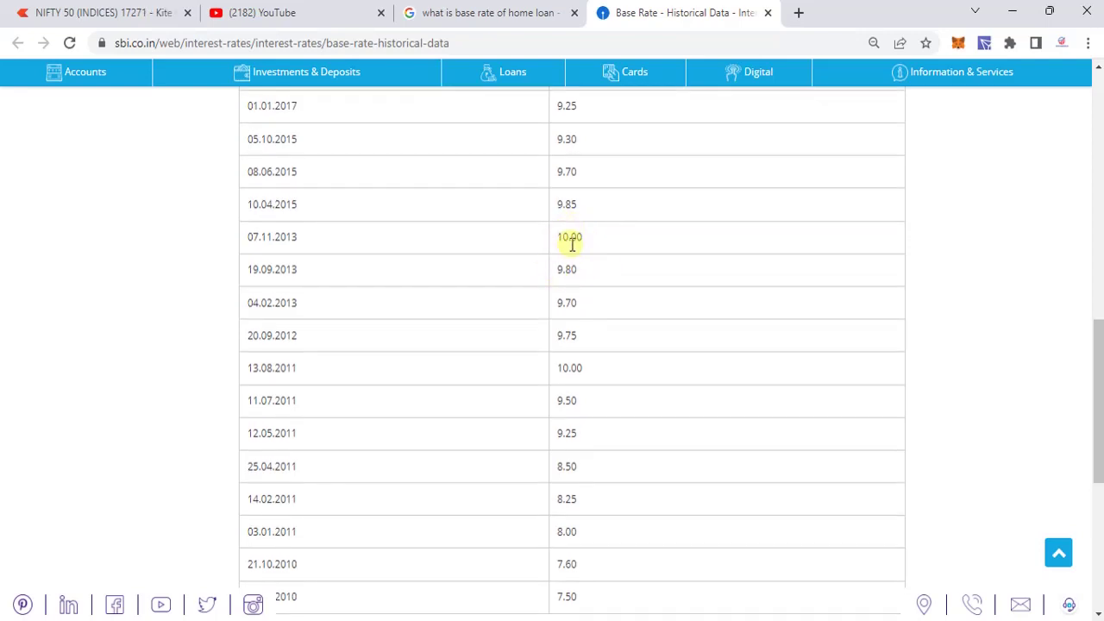
scroll(572, 244, "up", 2)
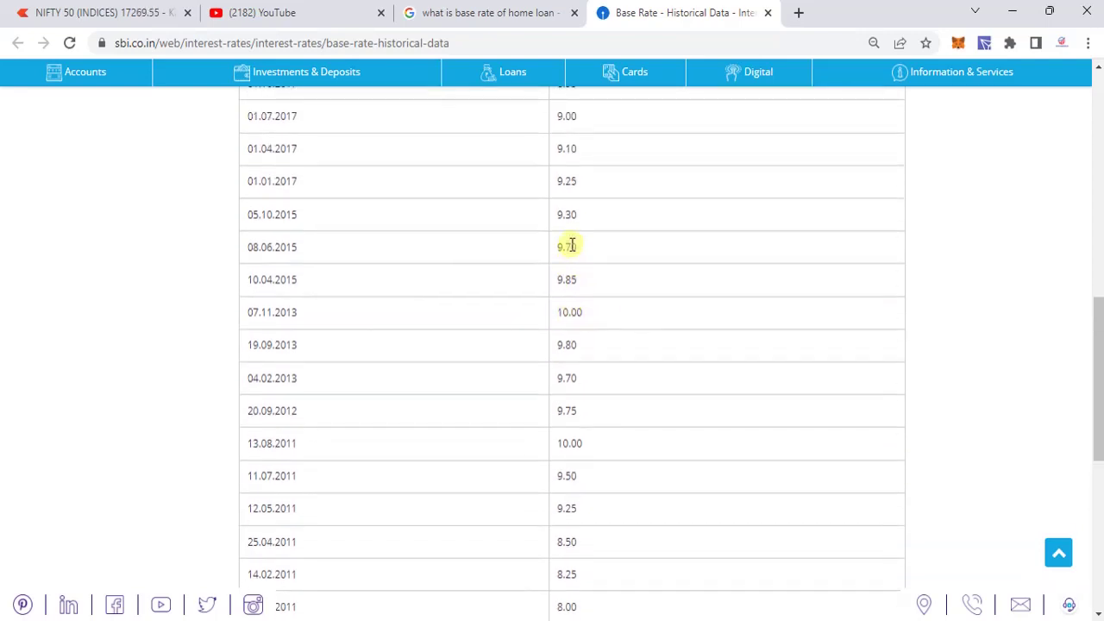
scroll(572, 244, "up", 1)
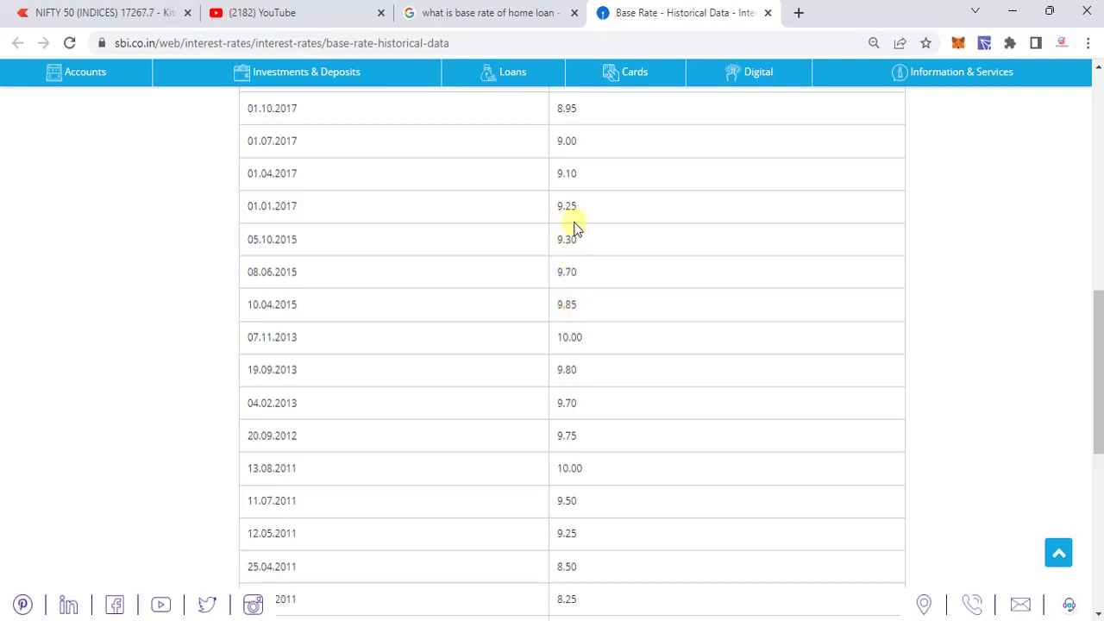
scroll(574, 219, "up", 1)
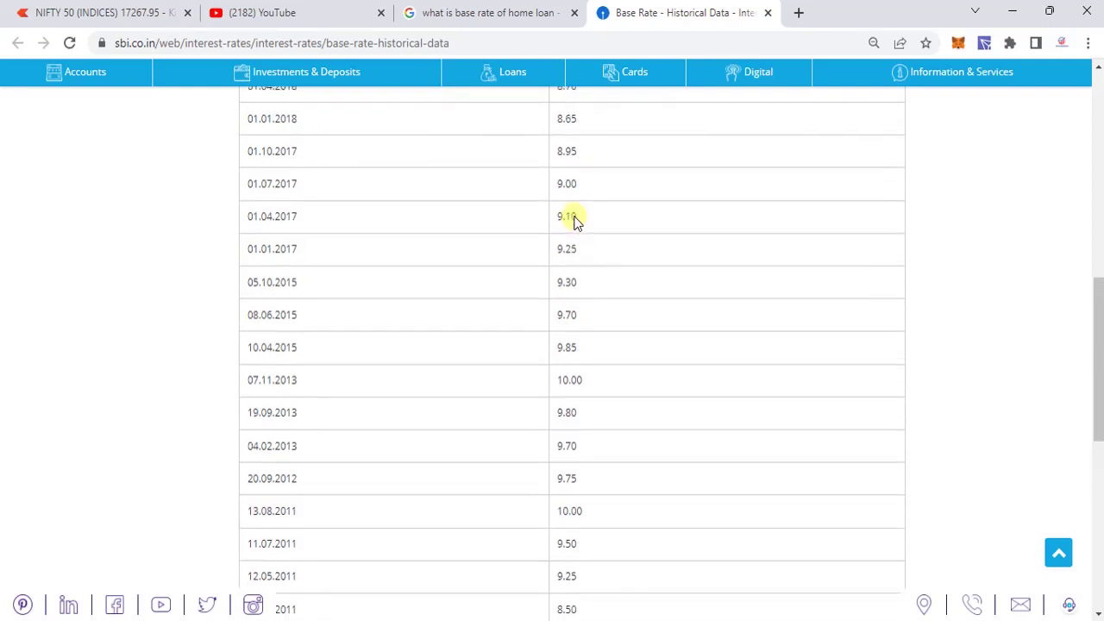
scroll(574, 217, "up", 1)
scroll(575, 198, "up", 3)
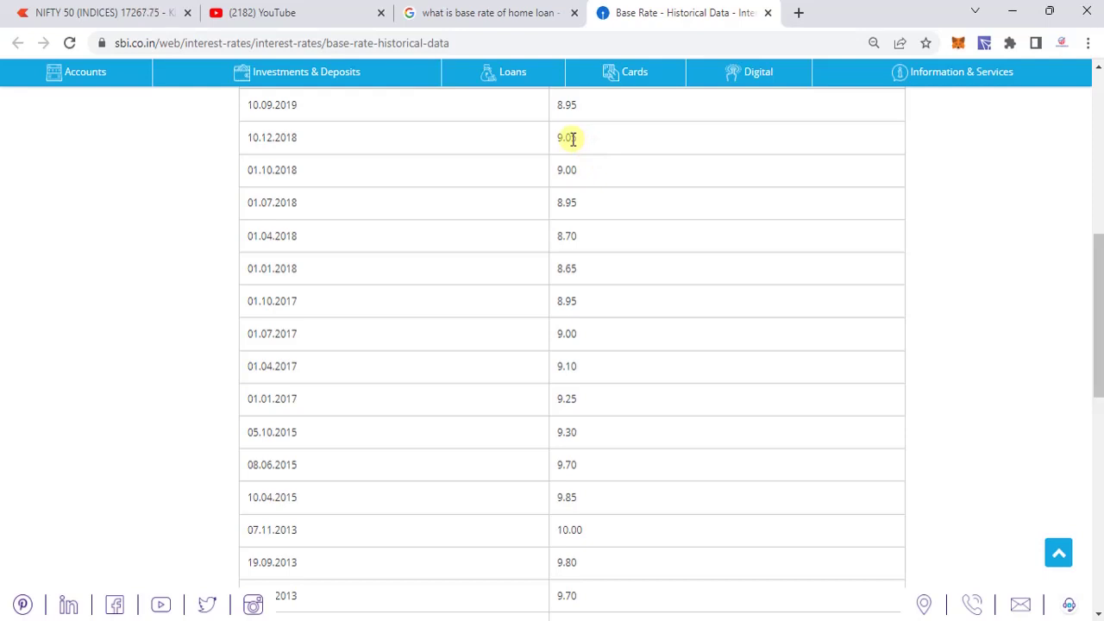
Step: Examine the SBI base rate entries from September 2019 through December 2020
scroll(573, 138, "up", 1)
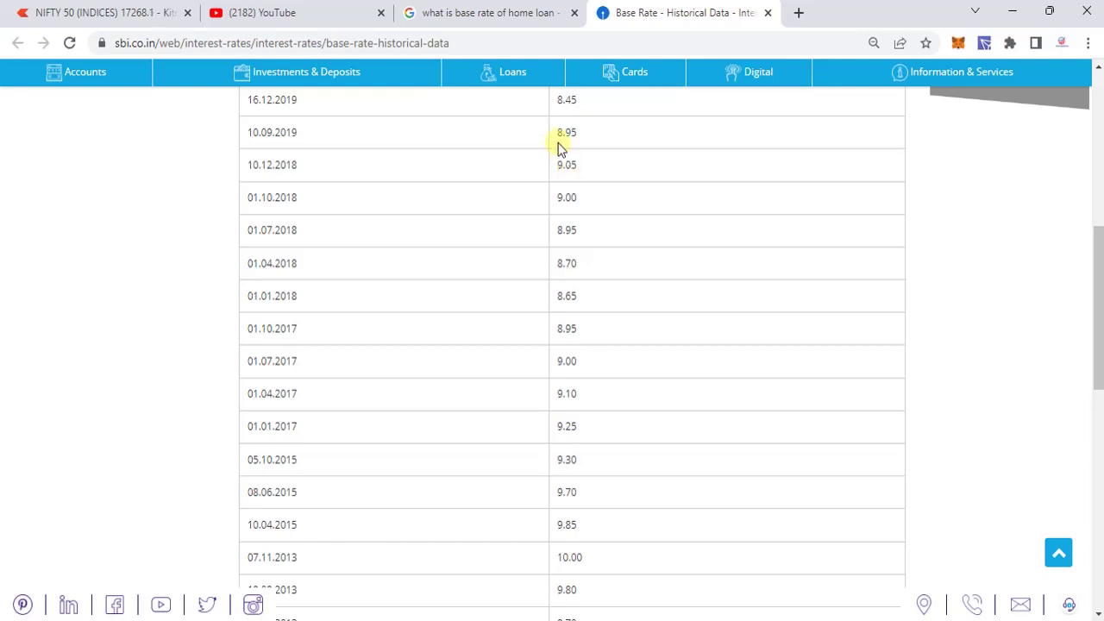
scroll(563, 125, "up", 1)
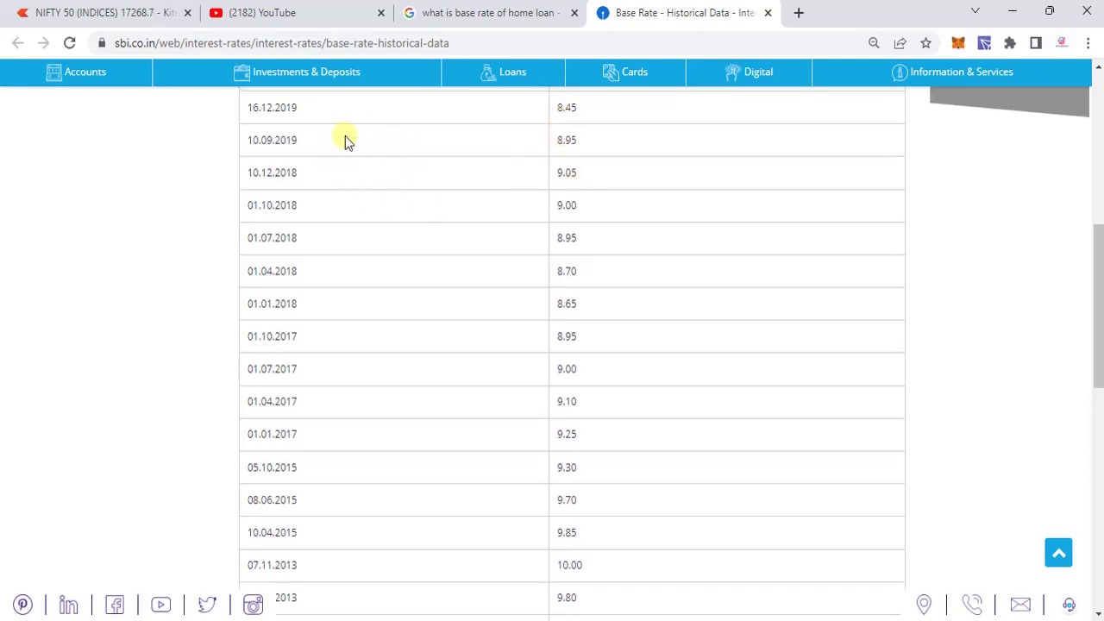
scroll(419, 141, "up", 1)
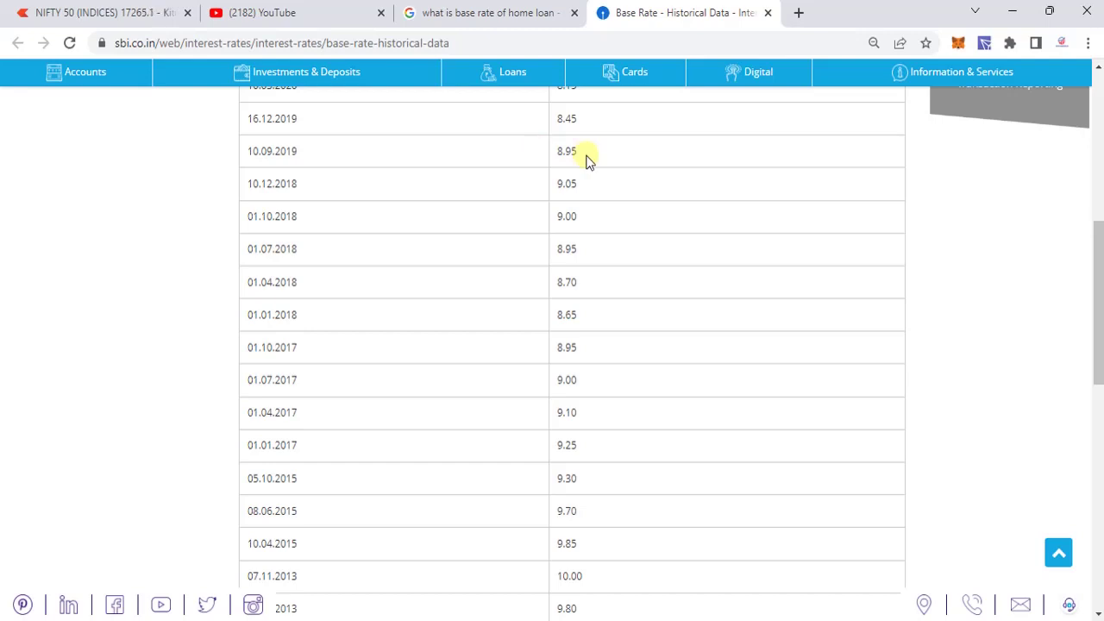
scroll(586, 158, "up", 1)
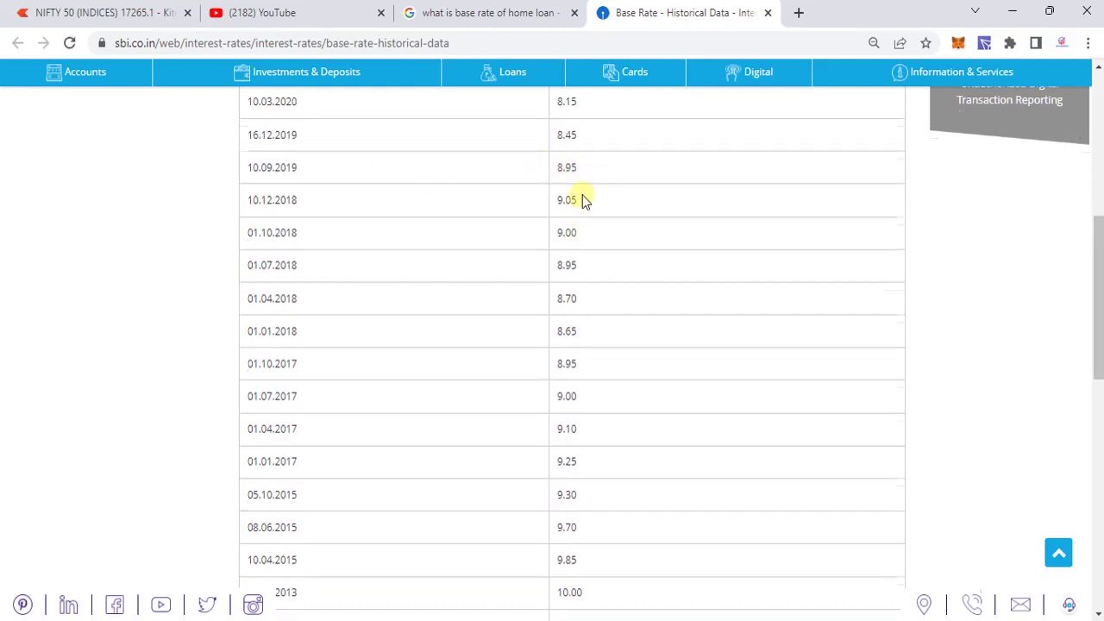
scroll(582, 195, "up", 1)
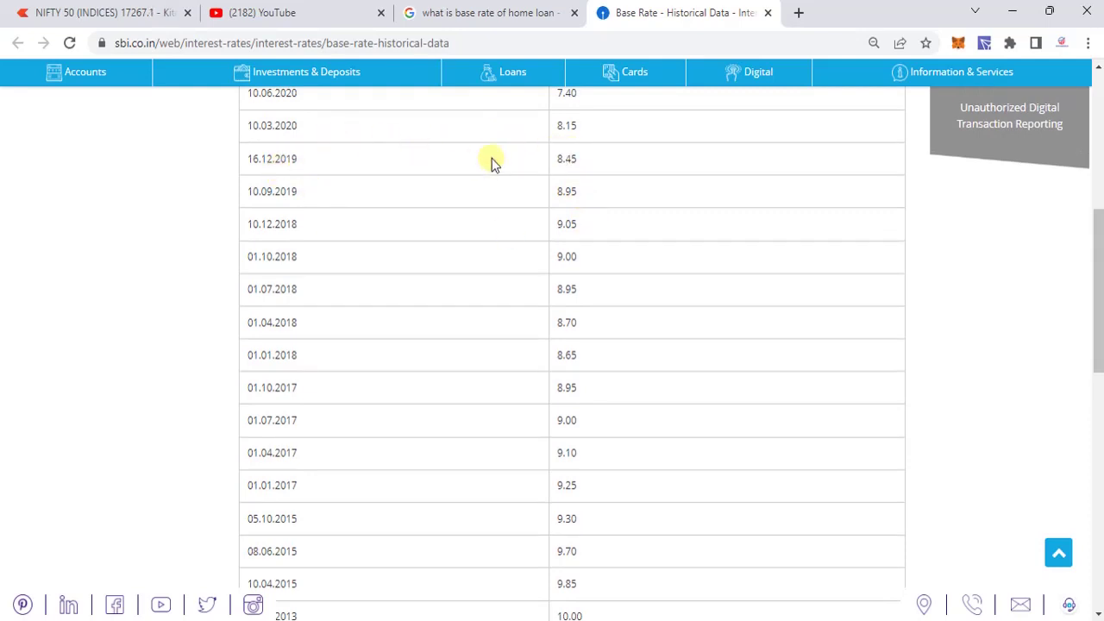
scroll(554, 148, "up", 1)
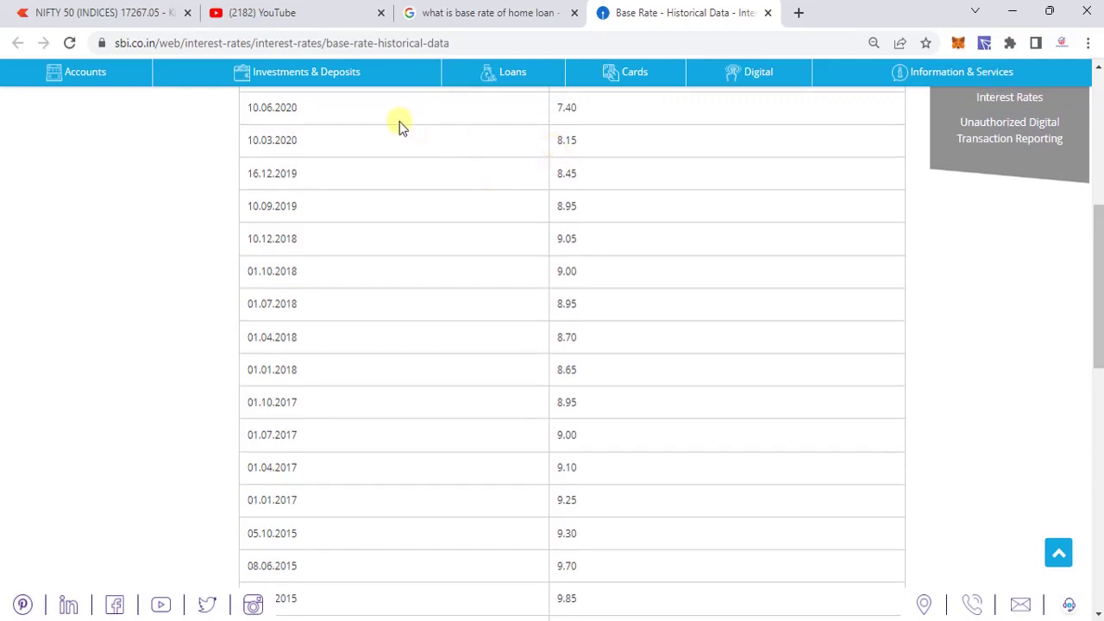
scroll(562, 108, "up", 2)
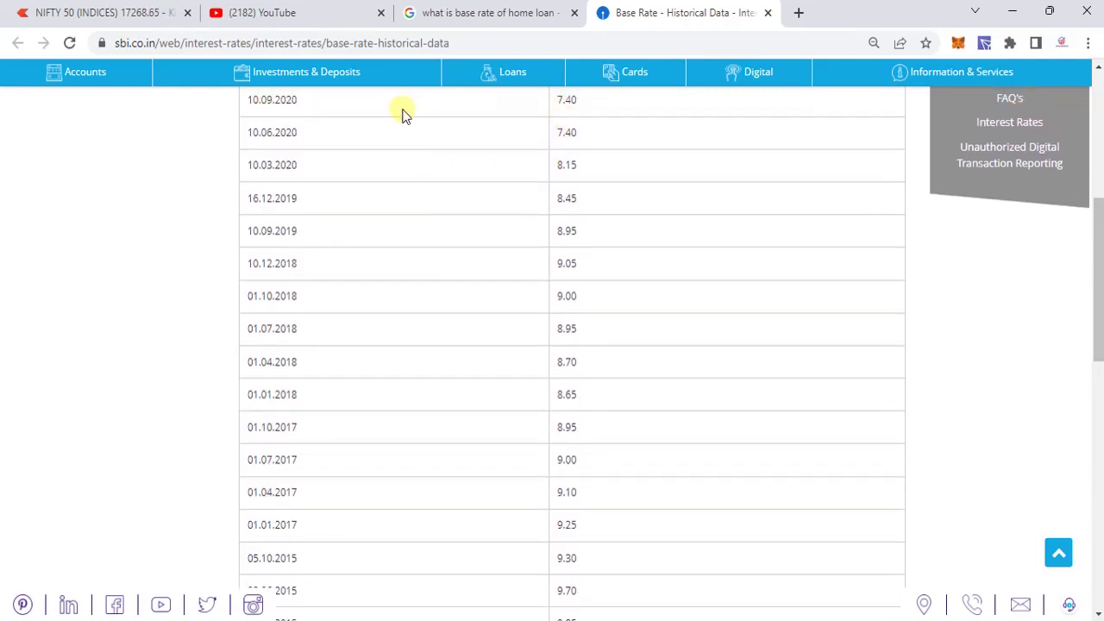
scroll(416, 114, "up", 2)
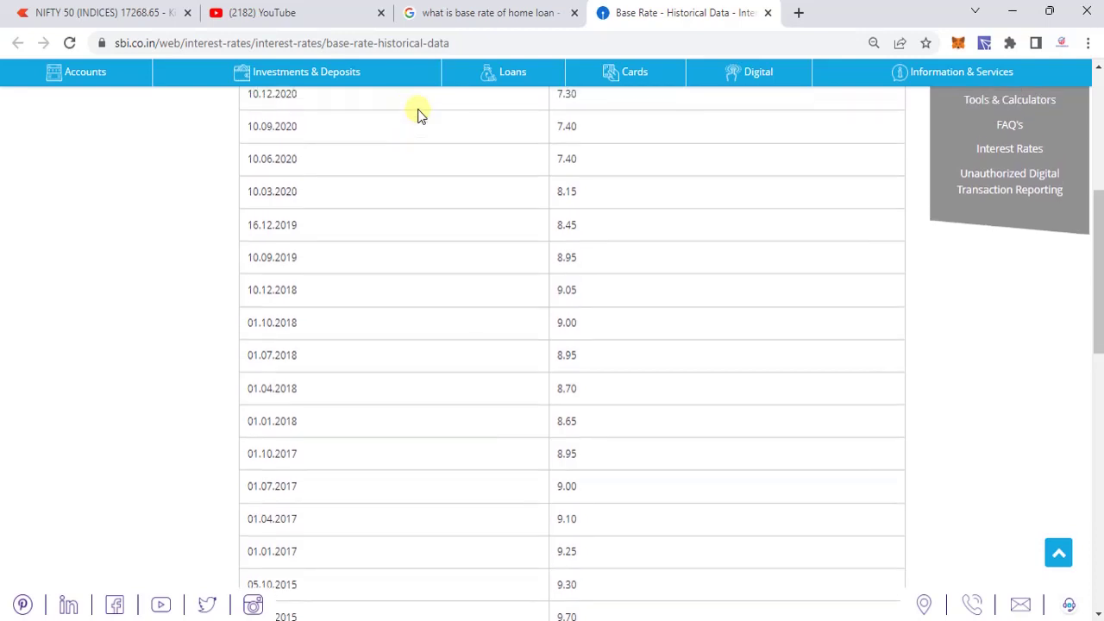
scroll(418, 115, "up", 1)
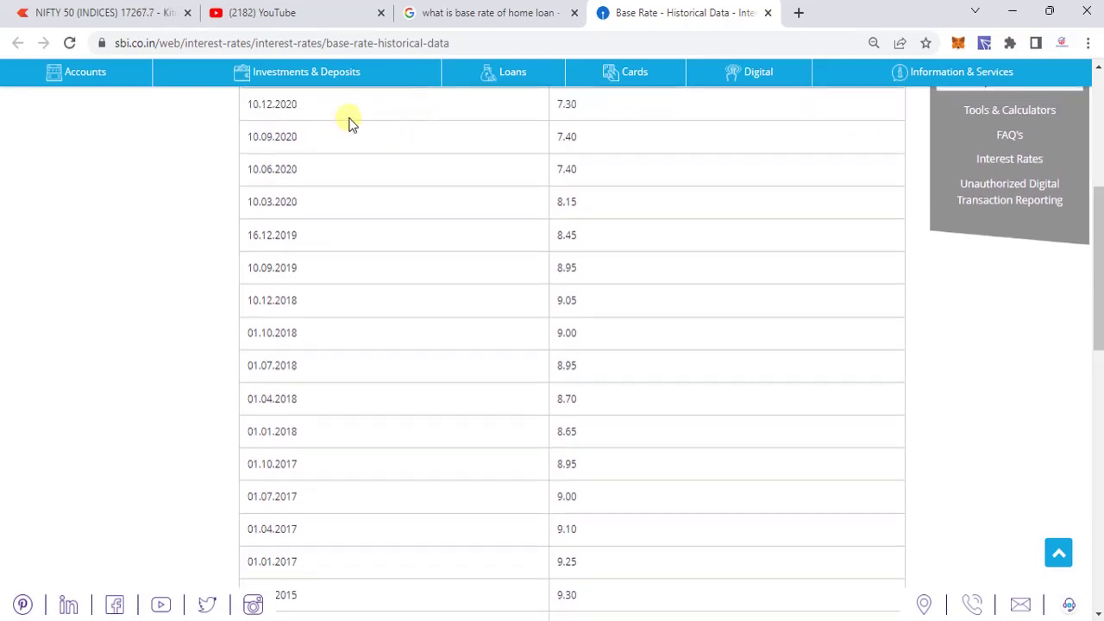
Step: Review the SBI base rate entries from March 2021 through December 2021
scroll(350, 124, "up", 3)
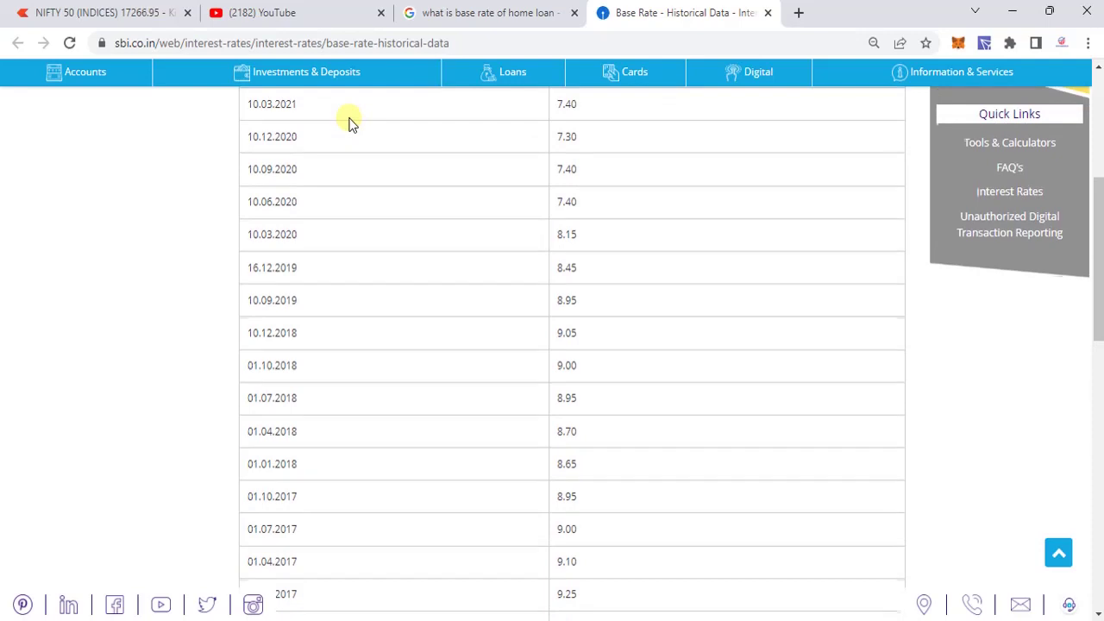
scroll(350, 124, "up", 1)
scroll(350, 123, "up", 2)
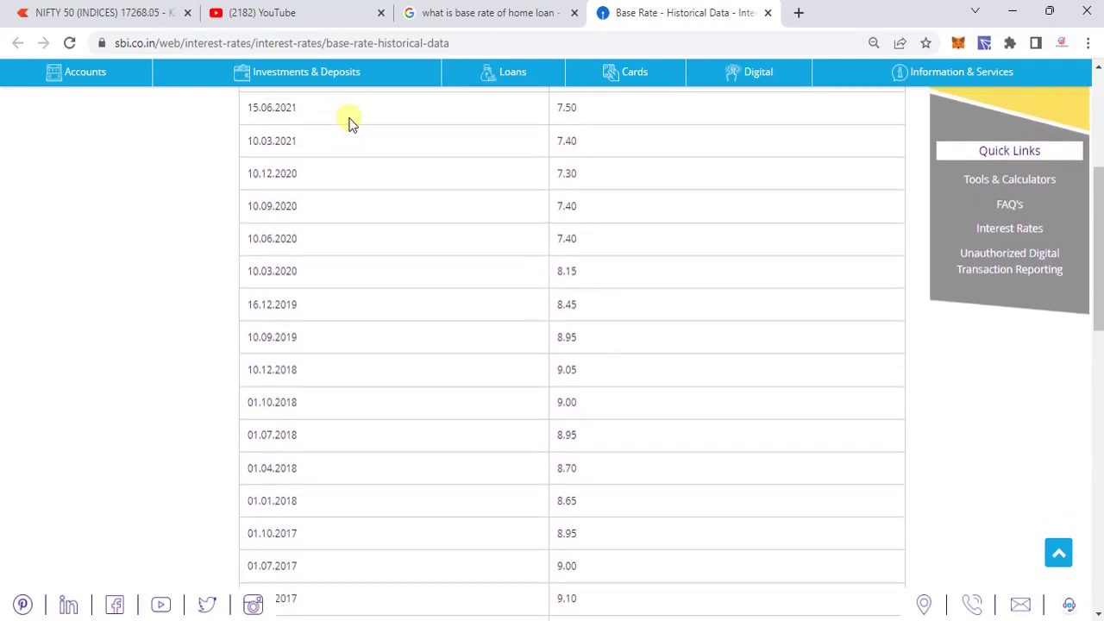
scroll(351, 123, "up", 1)
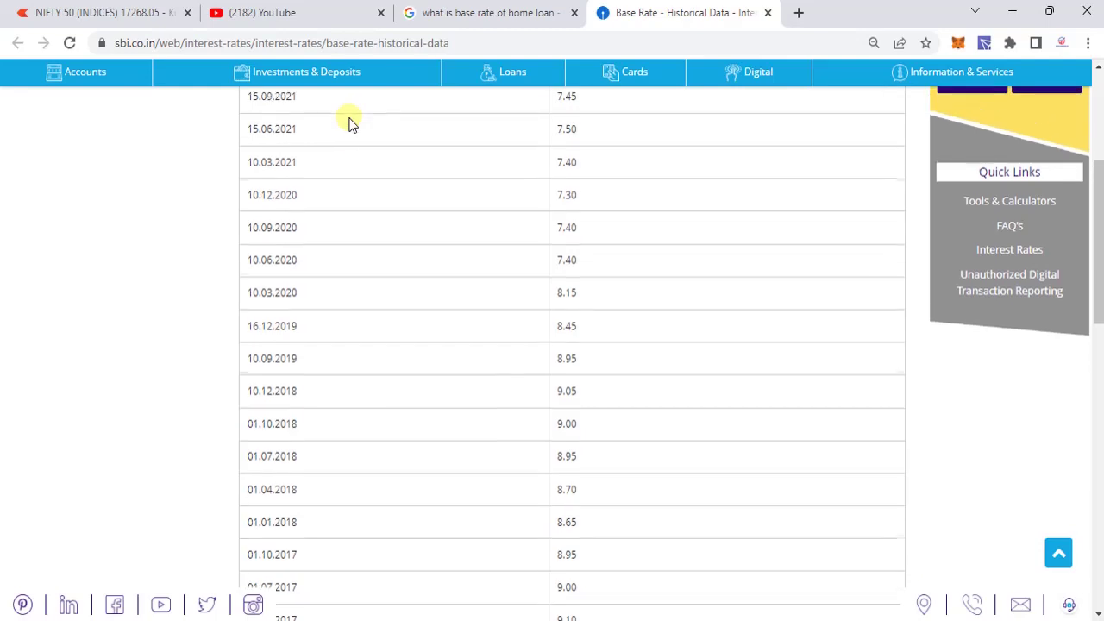
scroll(350, 123, "up", 1)
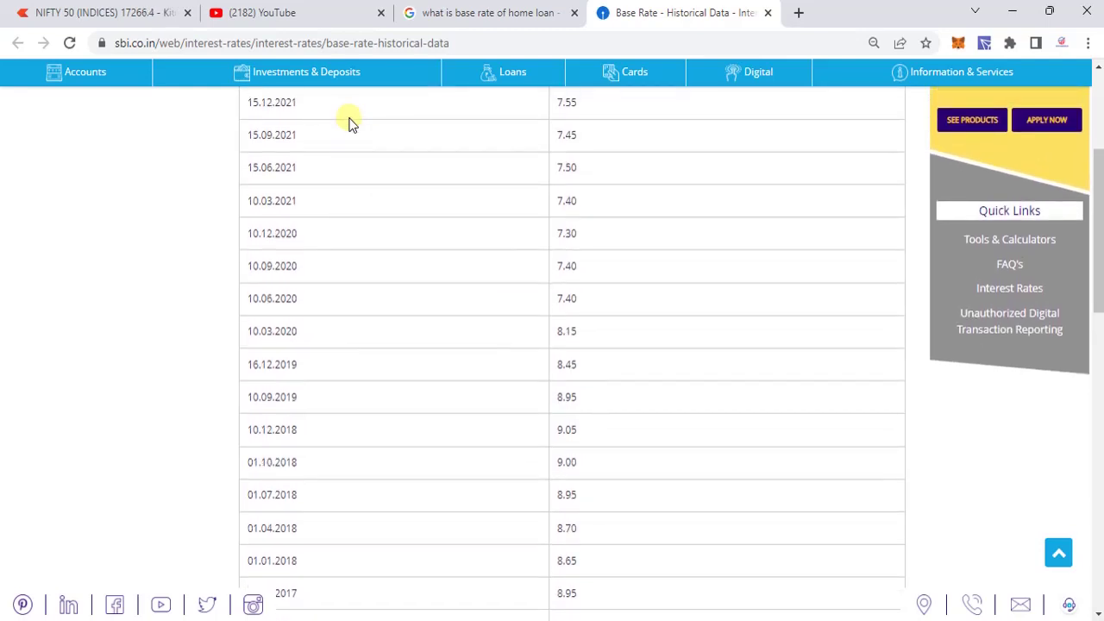
scroll(350, 123, "up", 1)
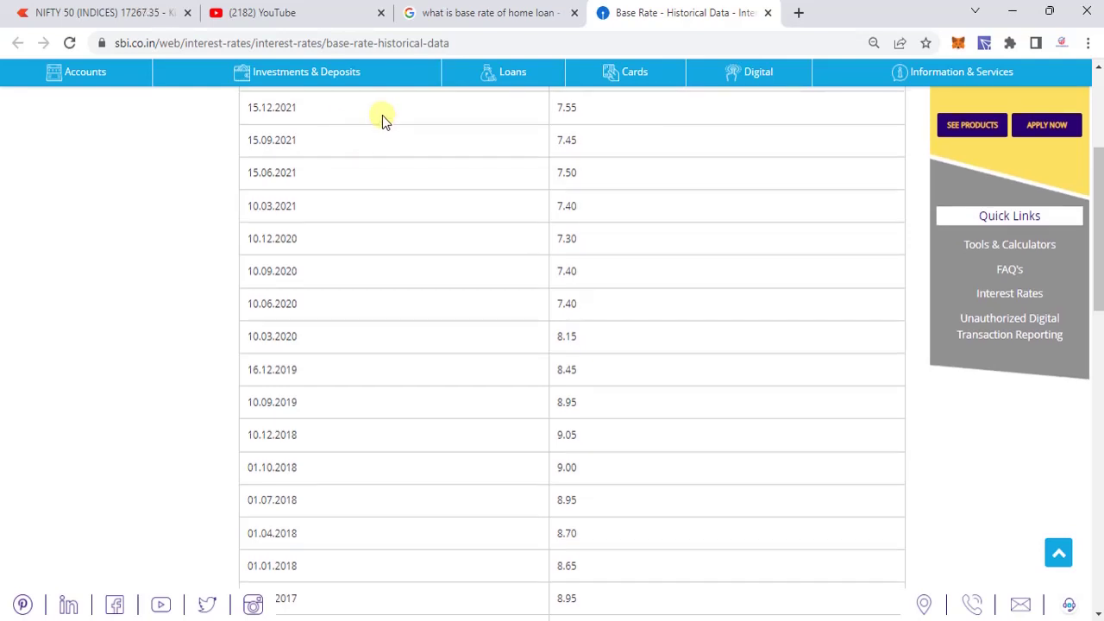
scroll(384, 120, "up", 1)
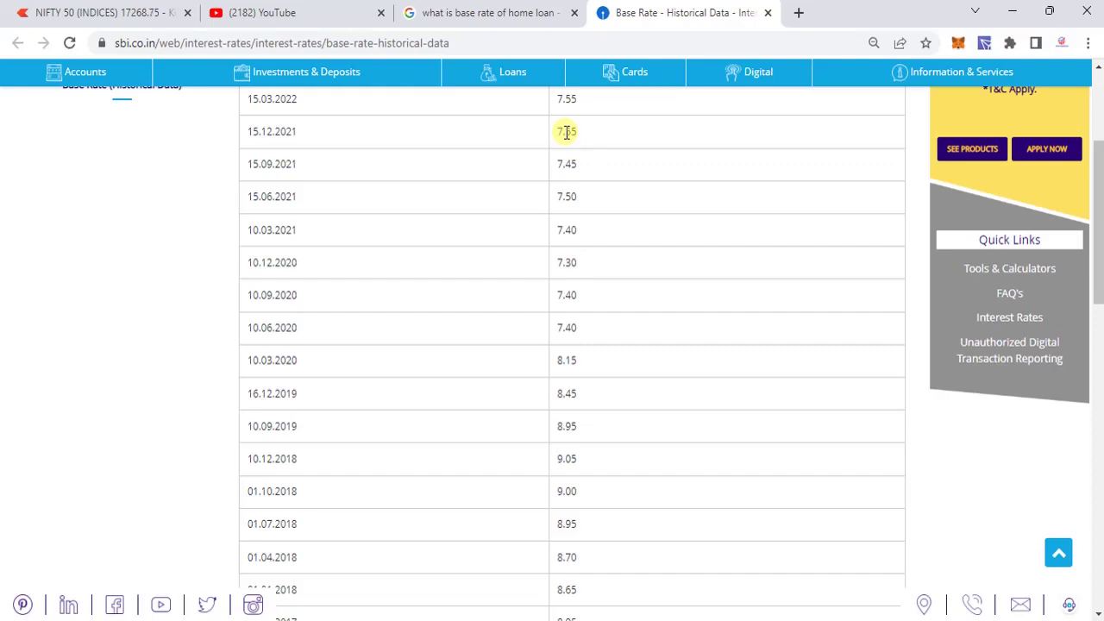
Step: Compare the oldest 2010 base rates at the end of the table with the latest 2022 entries at its start
scroll(615, 238, "down", 10)
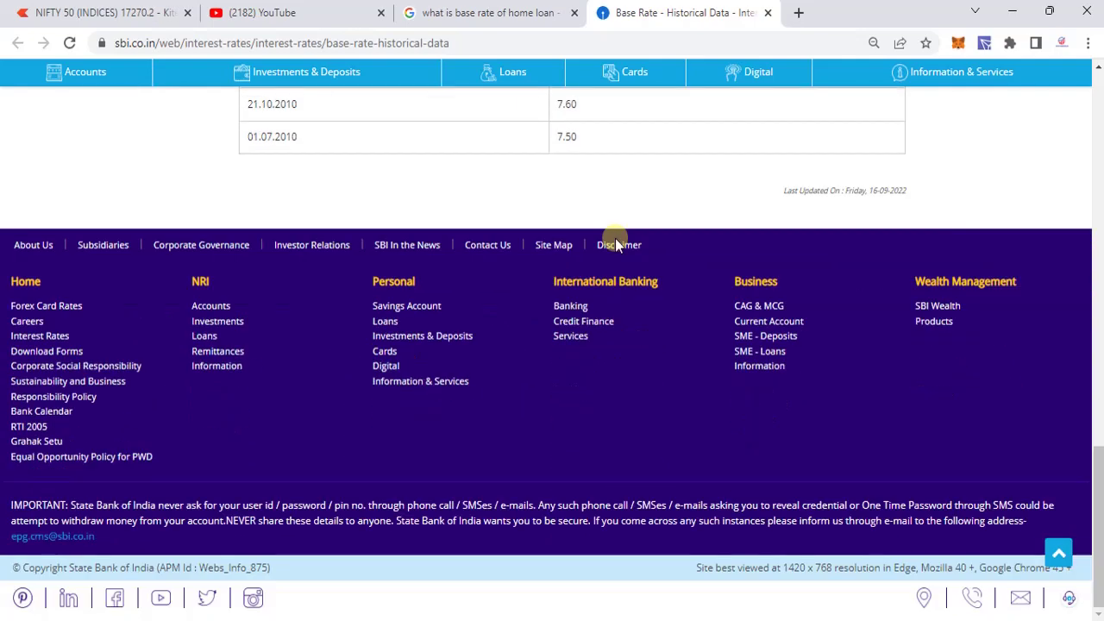
scroll(616, 242, "up", 3)
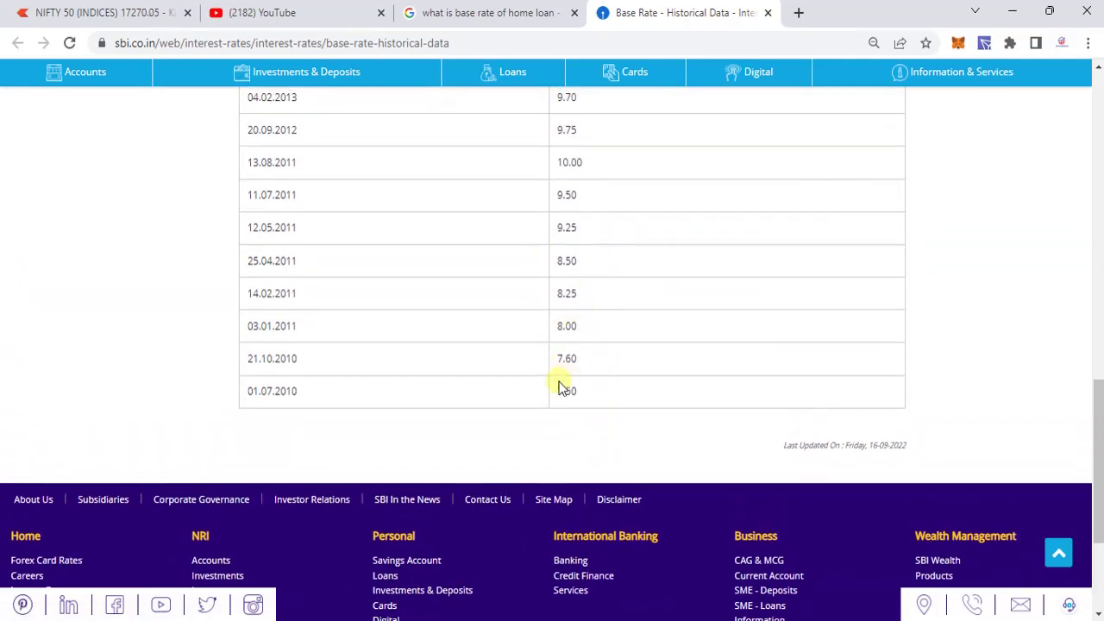
scroll(623, 353, "up", 10)
scroll(624, 354, "up", 1)
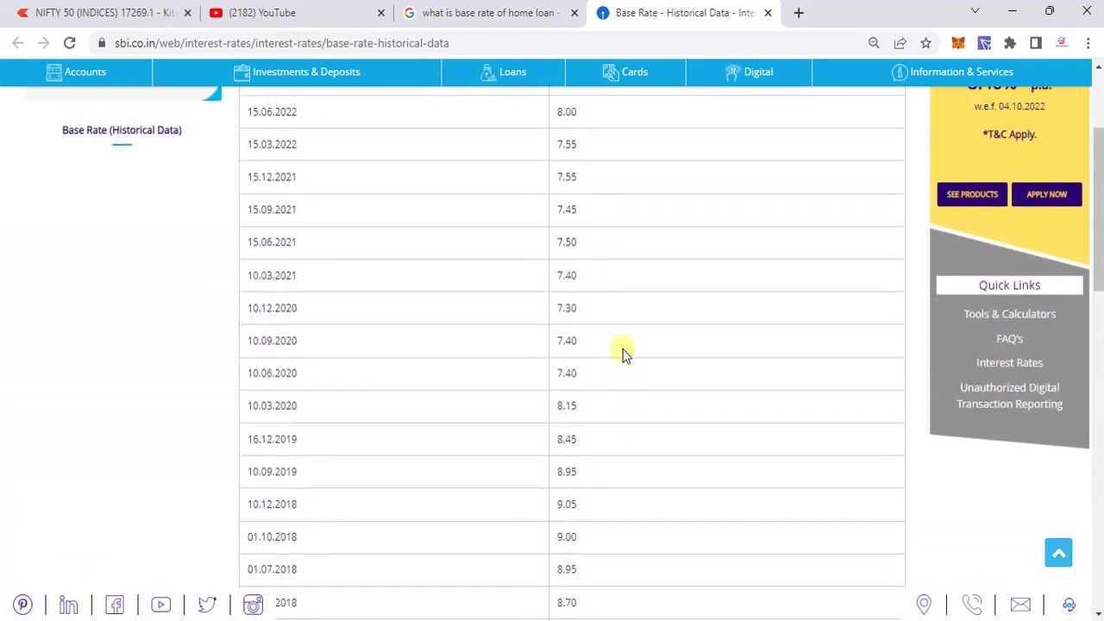
scroll(622, 354, "down", 1)
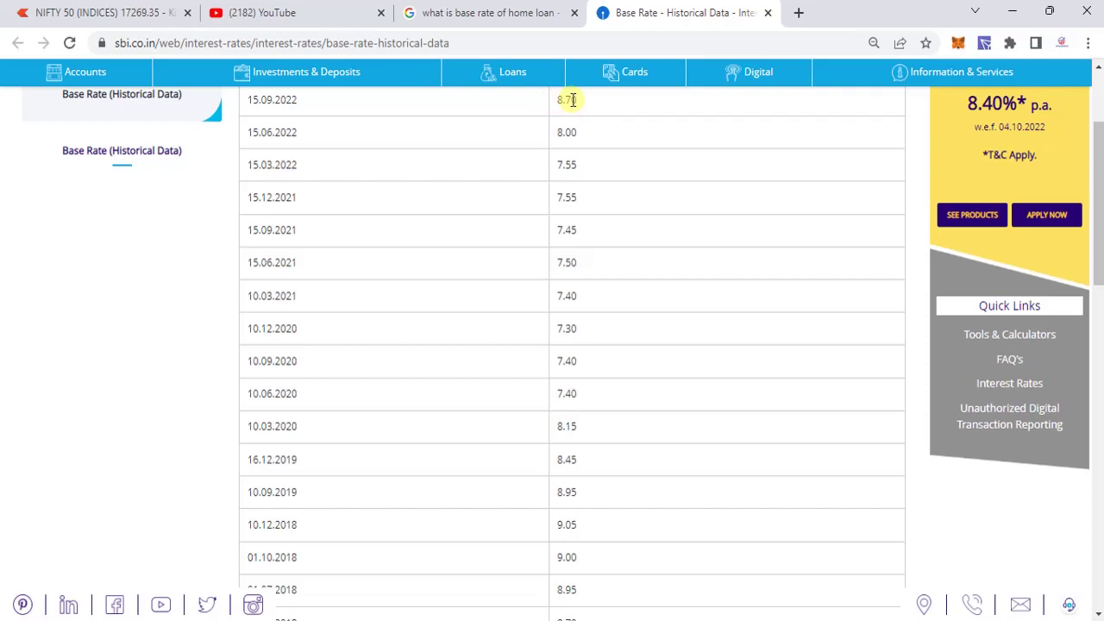
scroll(571, 99, "up", 1)
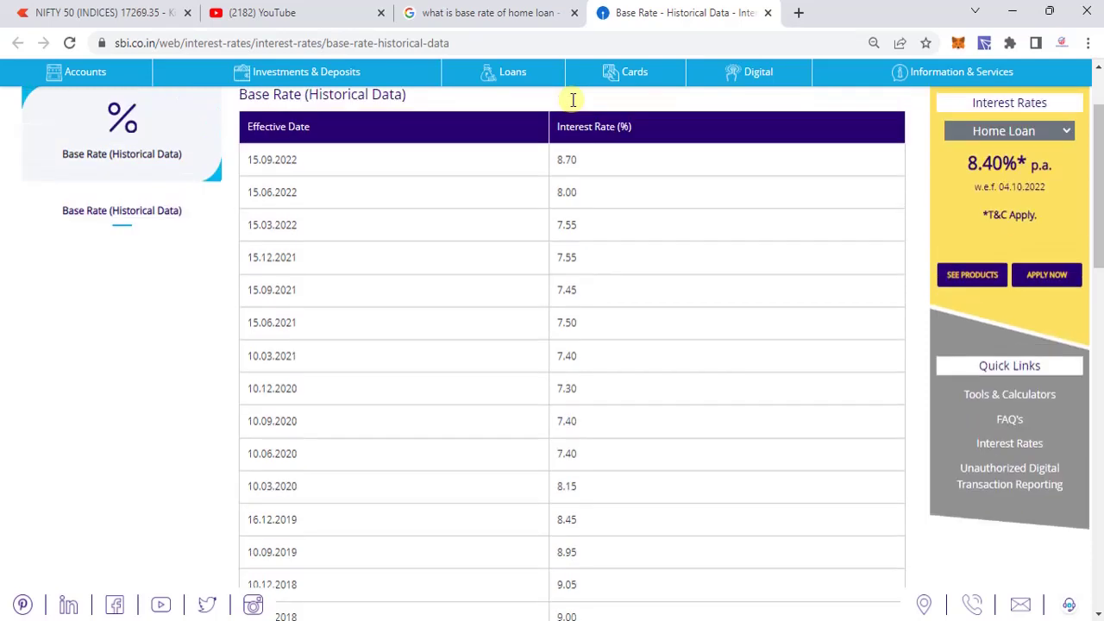
Step: Switch to the LOAN CALCULATOR workbook in Excel and check the loan amount and loan period inputs
scroll(552, 185, "up", 1)
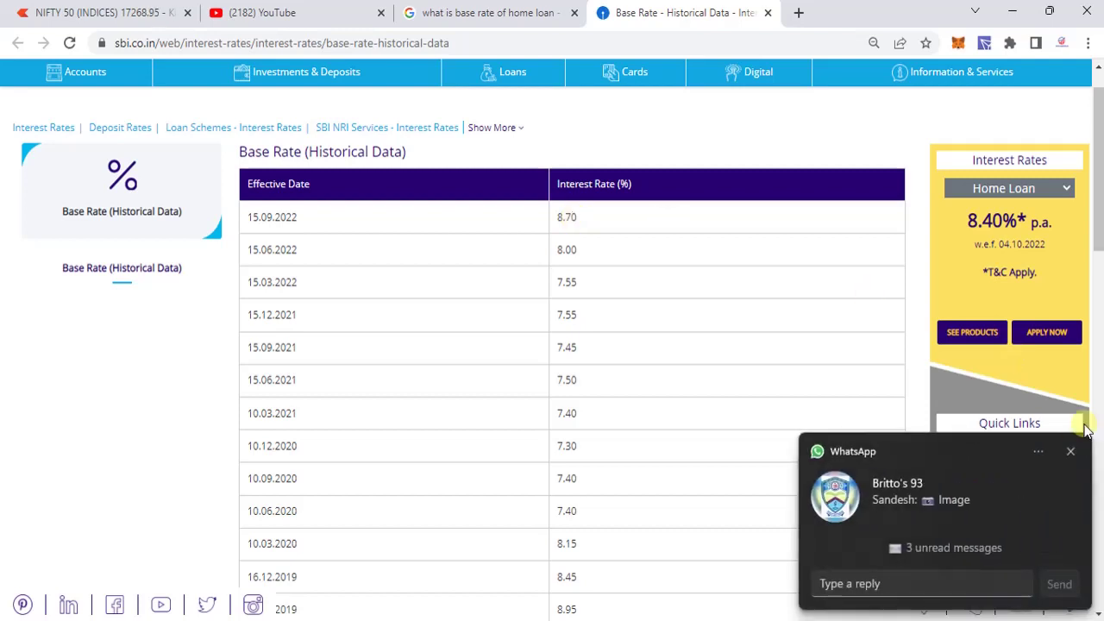
left_click(1070, 451)
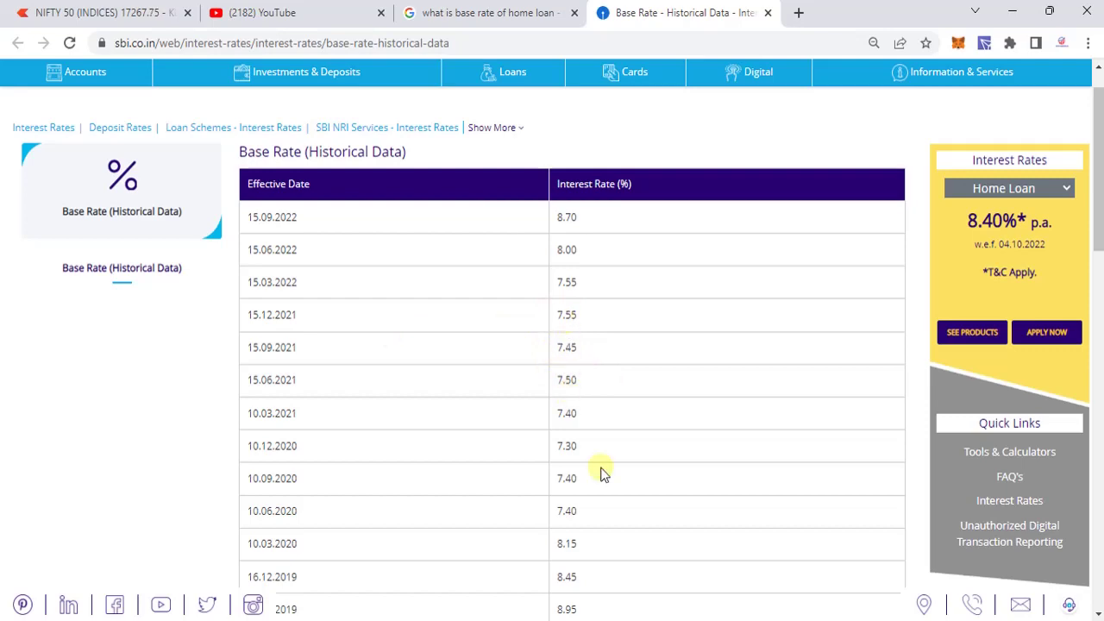
key("alt+Tab")
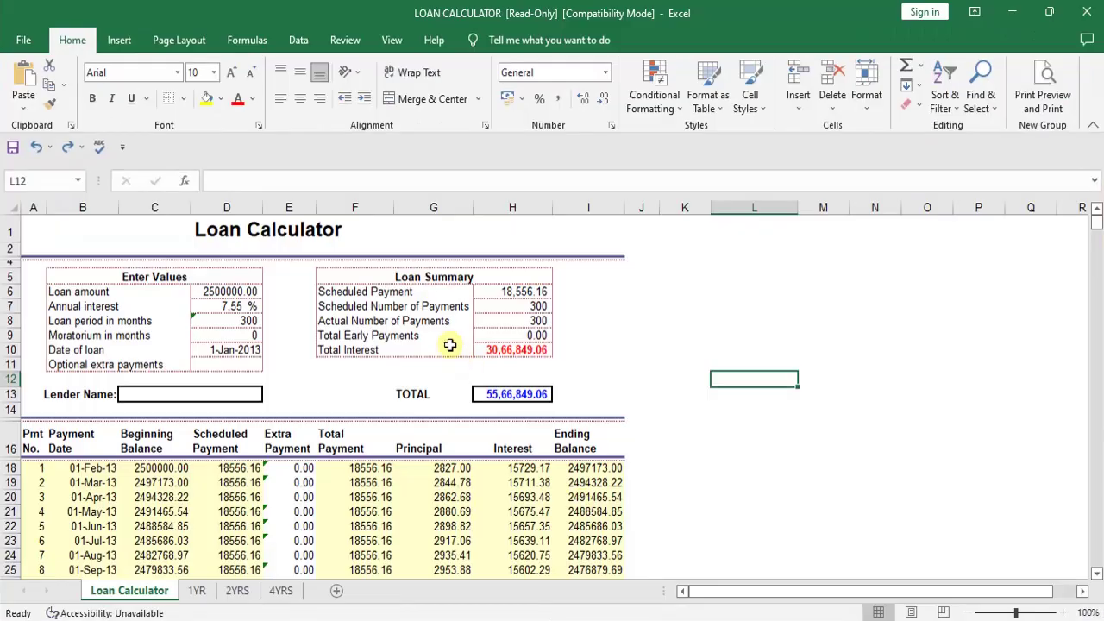
left_click(245, 291)
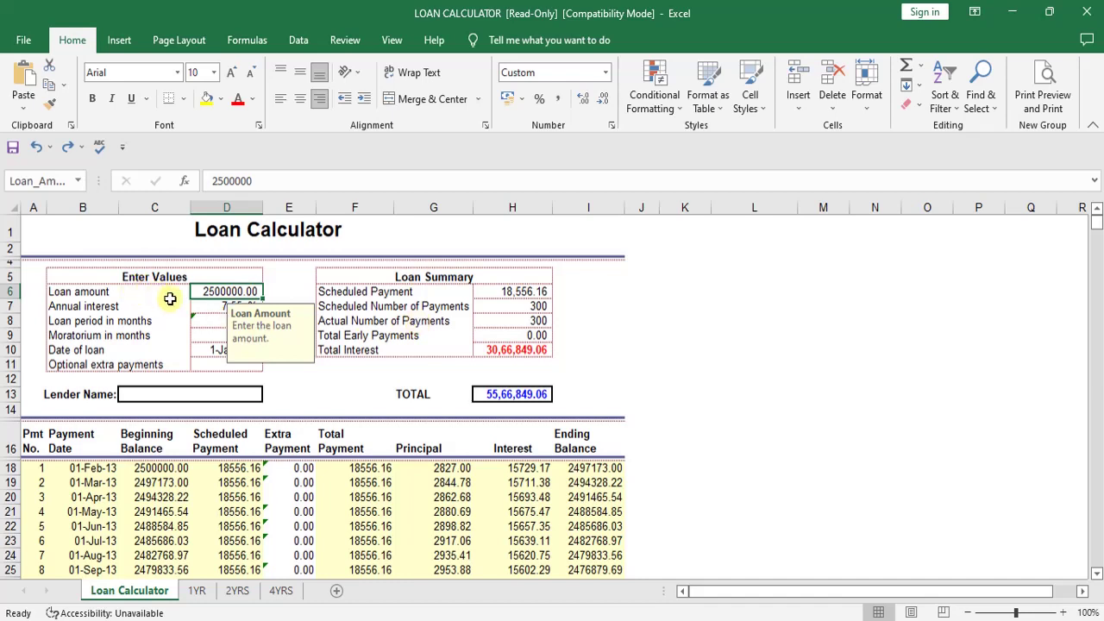
left_click(187, 322)
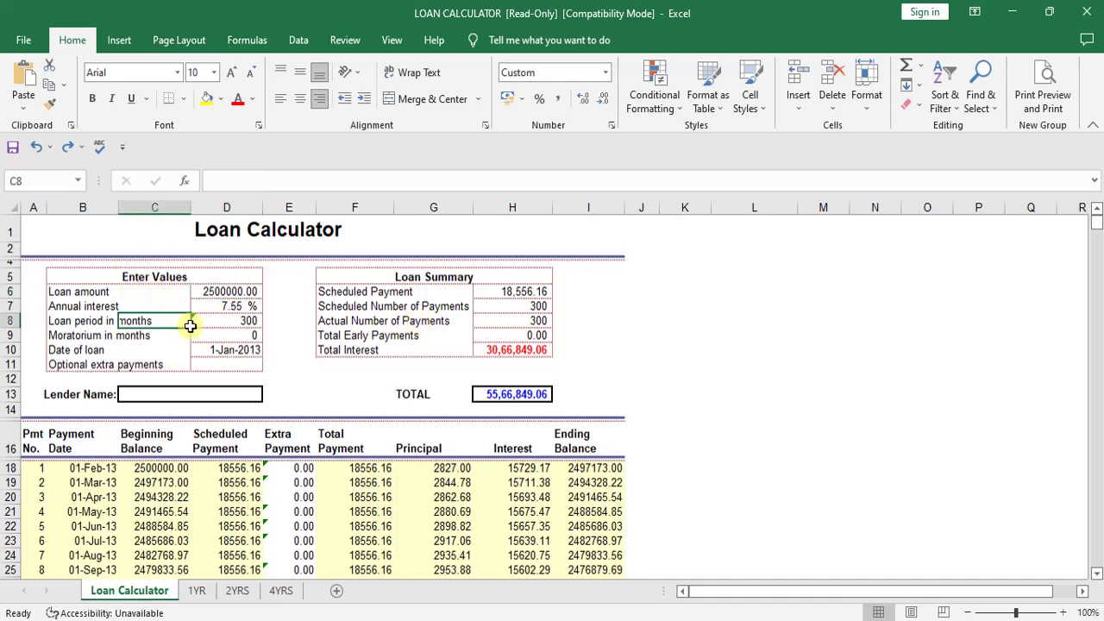
Step: Try to enter the annual interest as the formula +7.5*12%
left_click(235, 308)
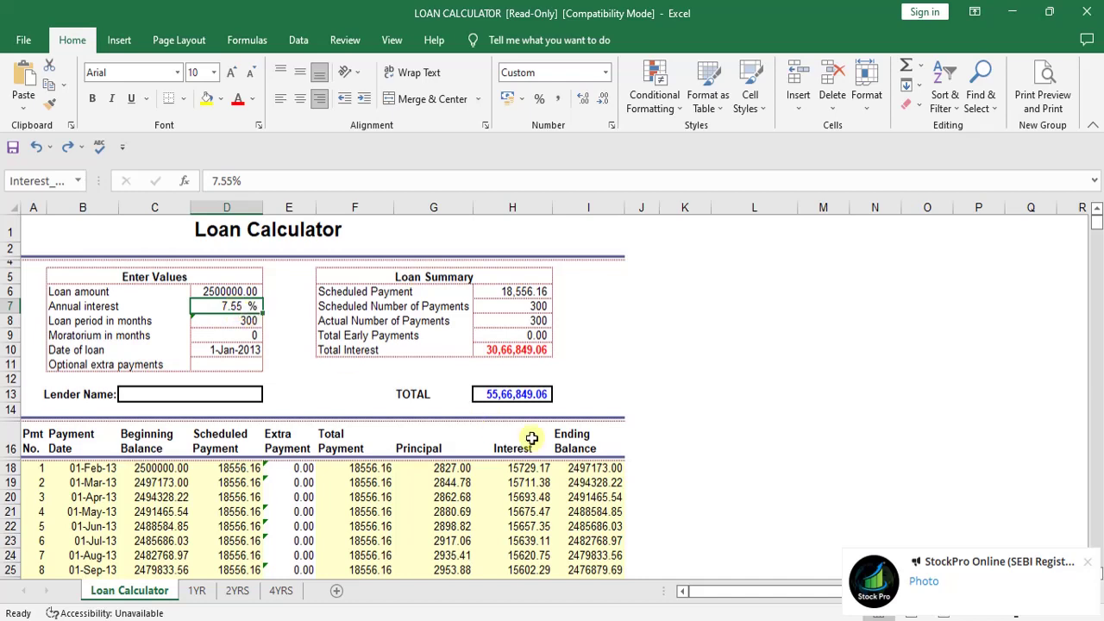
left_click(1088, 562)
type("+")
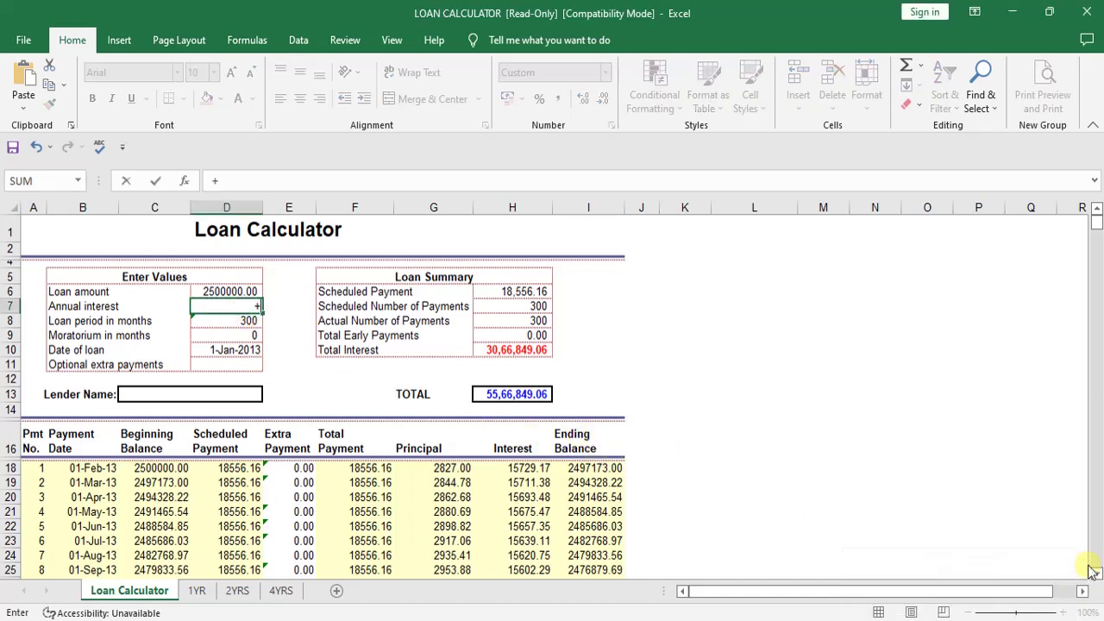
type("7.5*12")
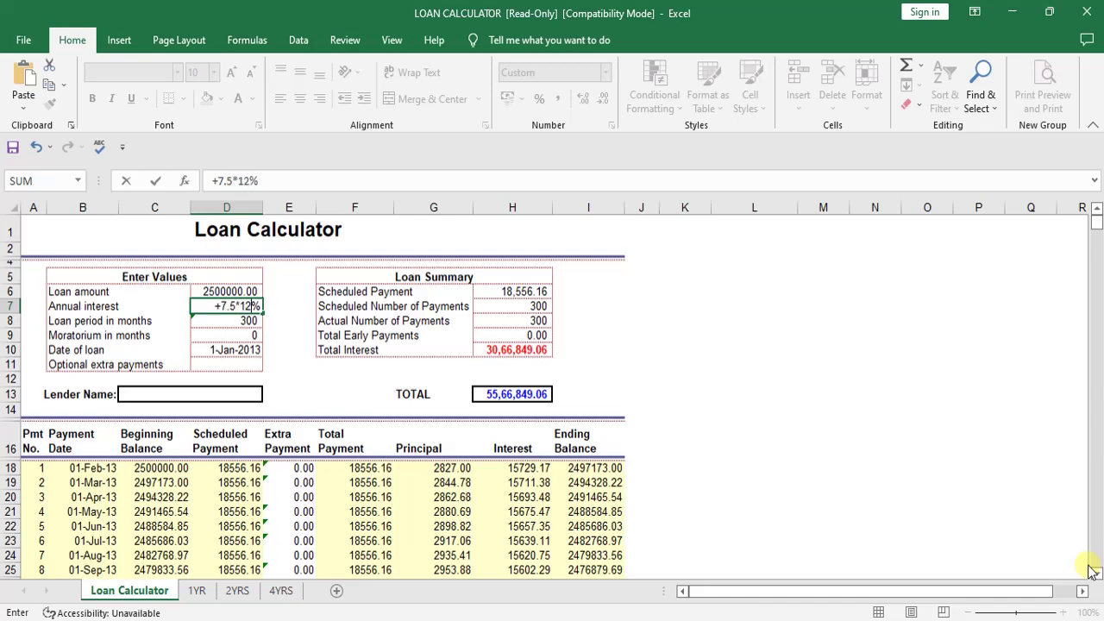
key("Return")
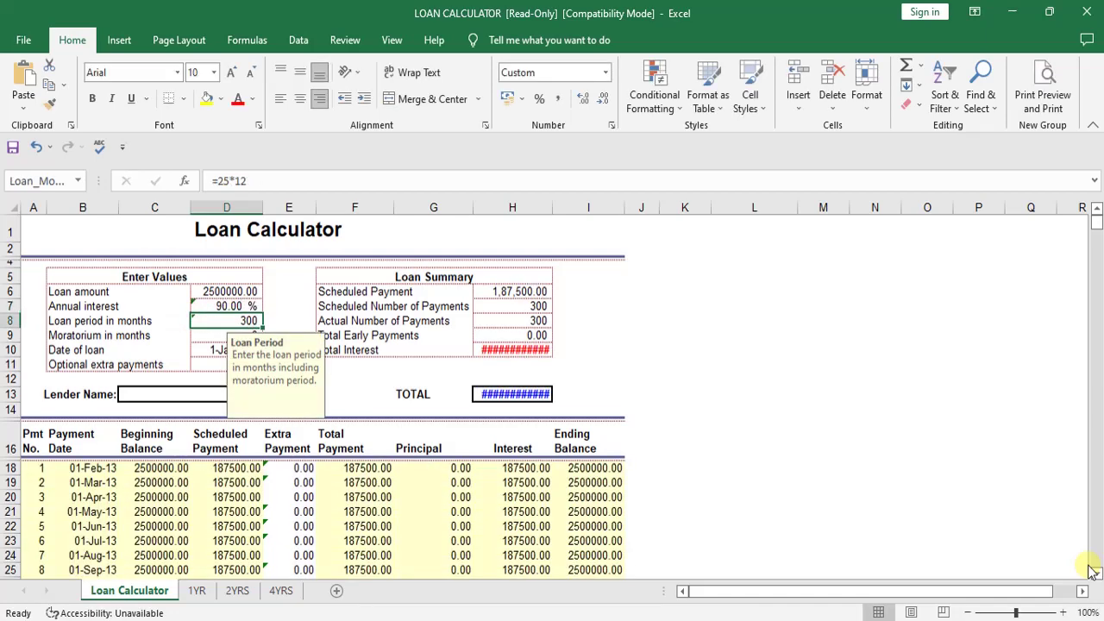
Step: Try to re-enter the annual interest as 7.5*12 without the percent sign
key("Up")
type("+7.5")
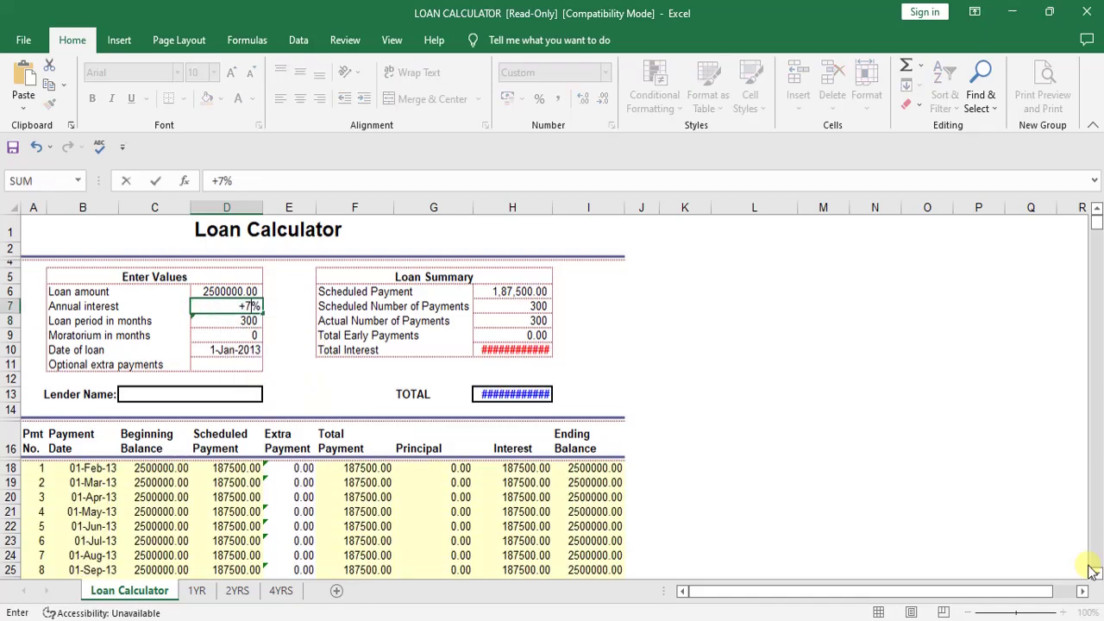
type("*12")
key("BackSpace")
key("Return")
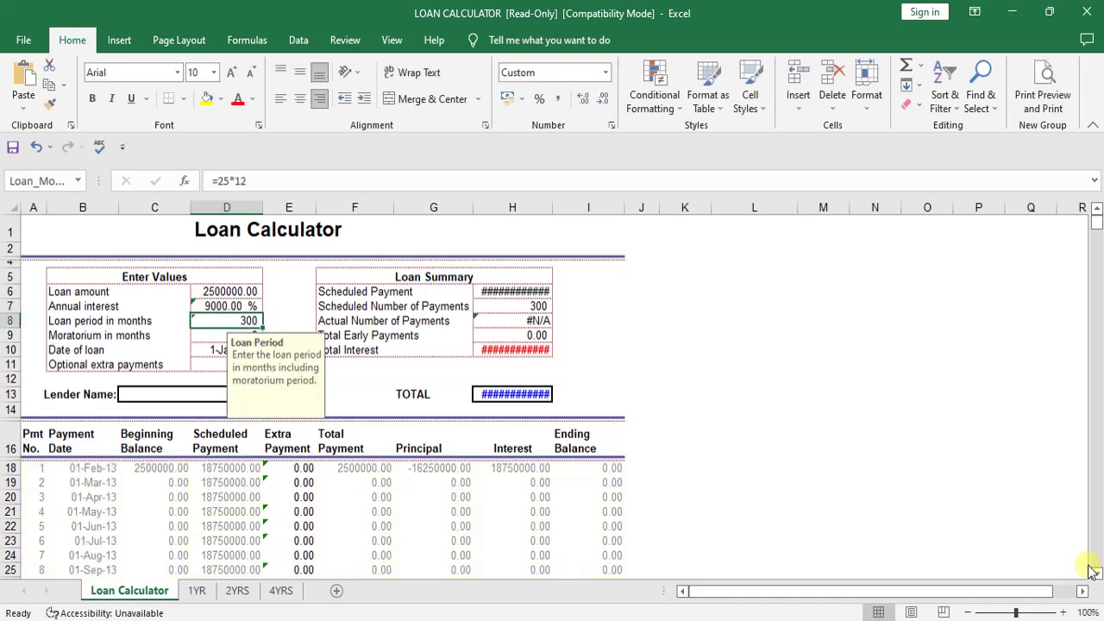
left_click(704, 306)
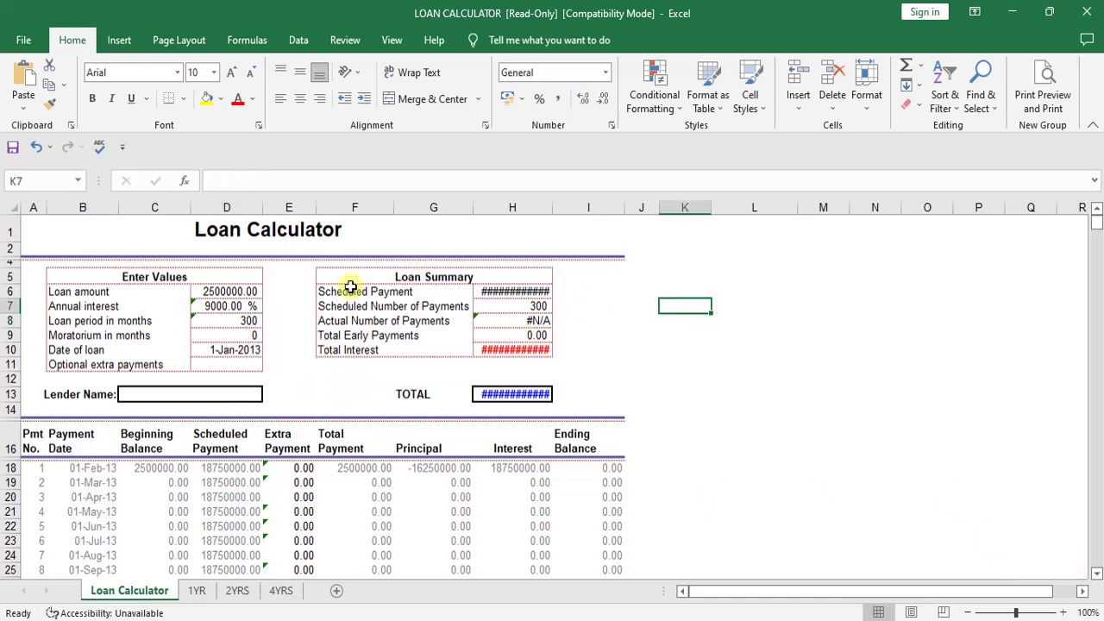
Step: Replace the annual interest formula in the loan calculator with a plain rate of 7.5%
left_click(230, 306)
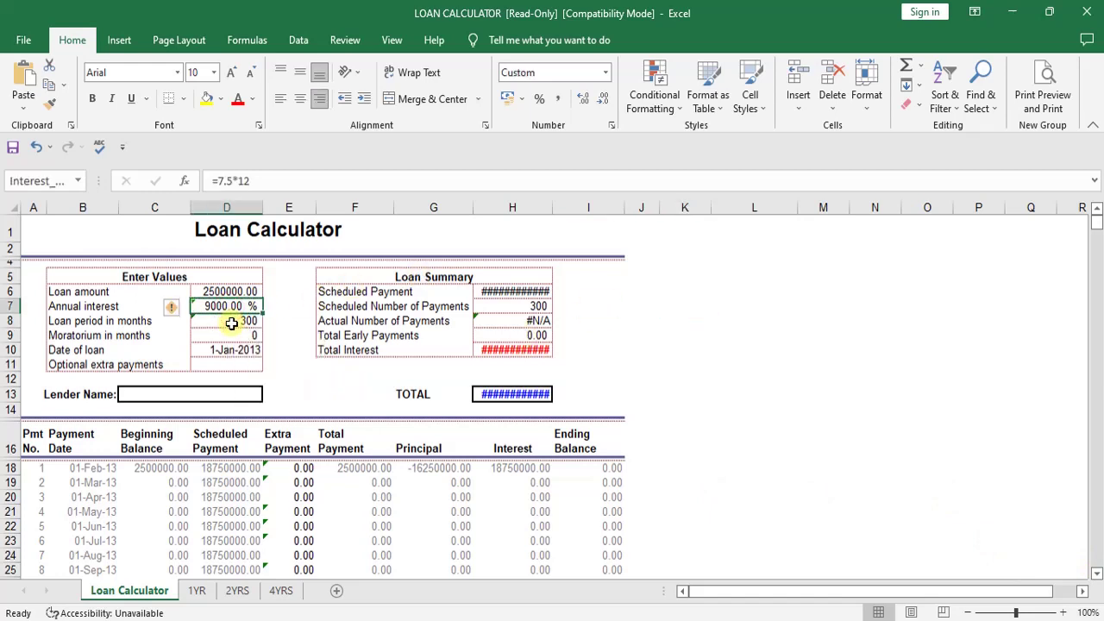
left_click(231, 323)
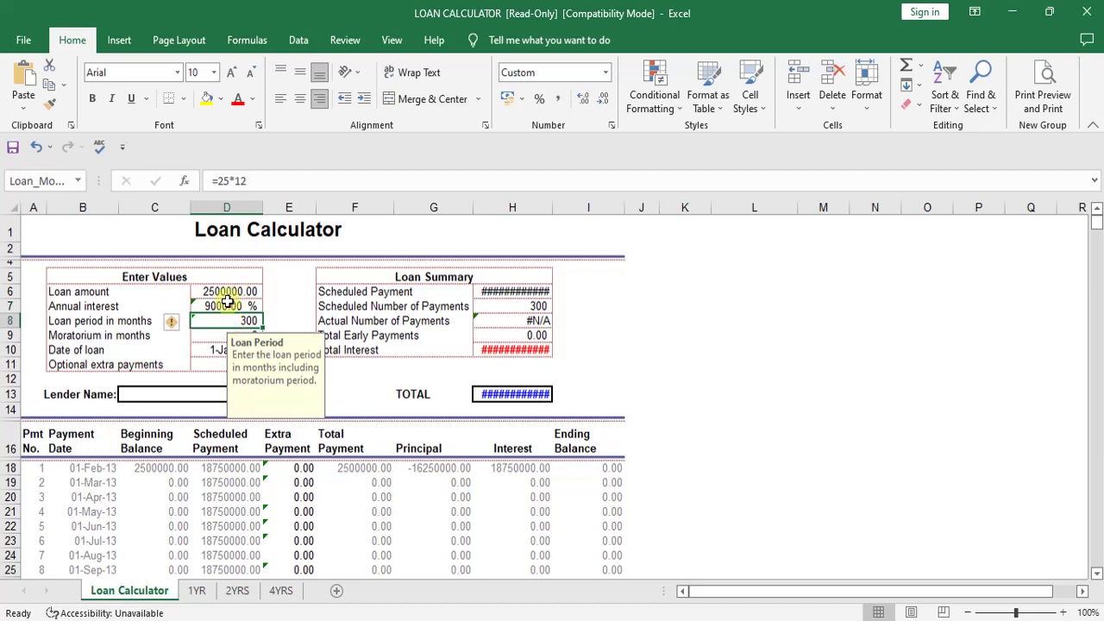
left_click(227, 302)
type("7.5%")
key("Return")
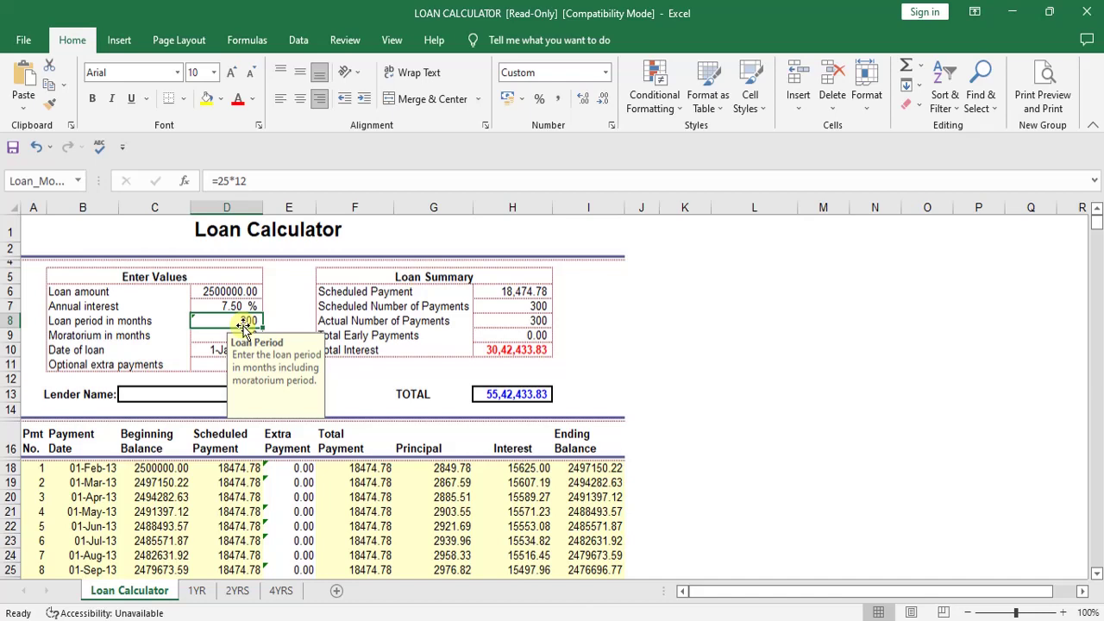
left_click(601, 354)
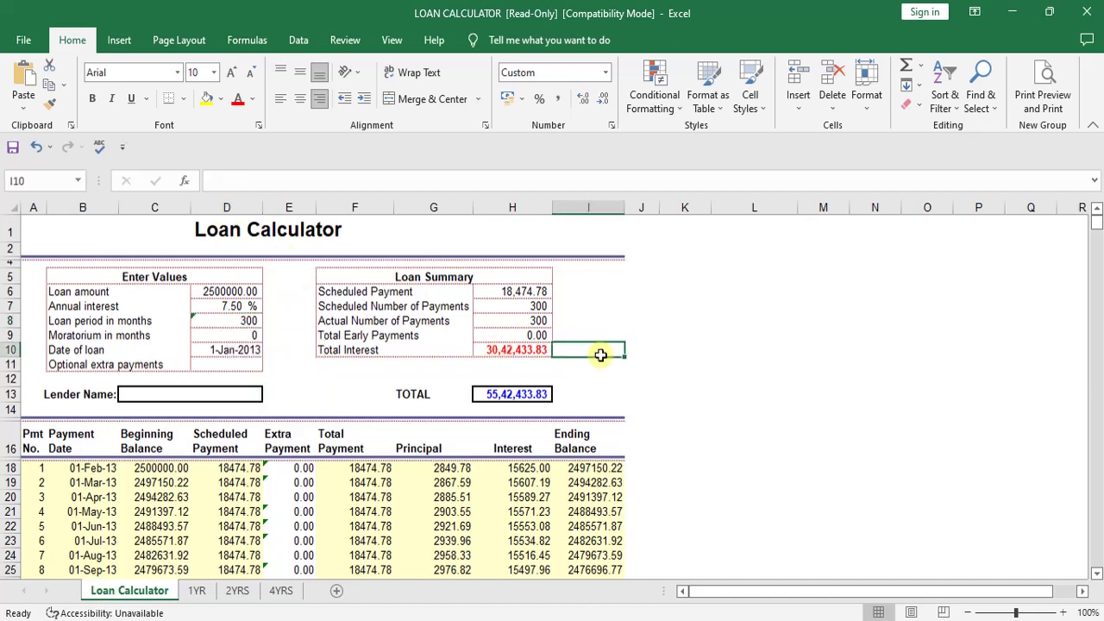
Step: Examine the loan amount, annual interest and loan period together with the scheduled payment and total interest in the summary
left_click(232, 294)
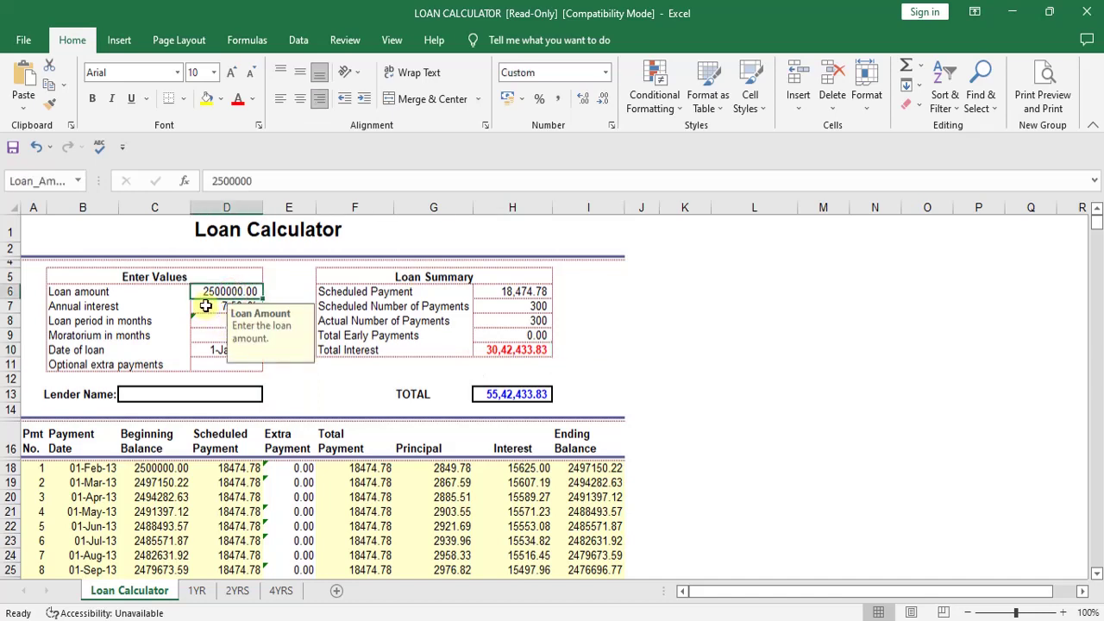
left_click(206, 306)
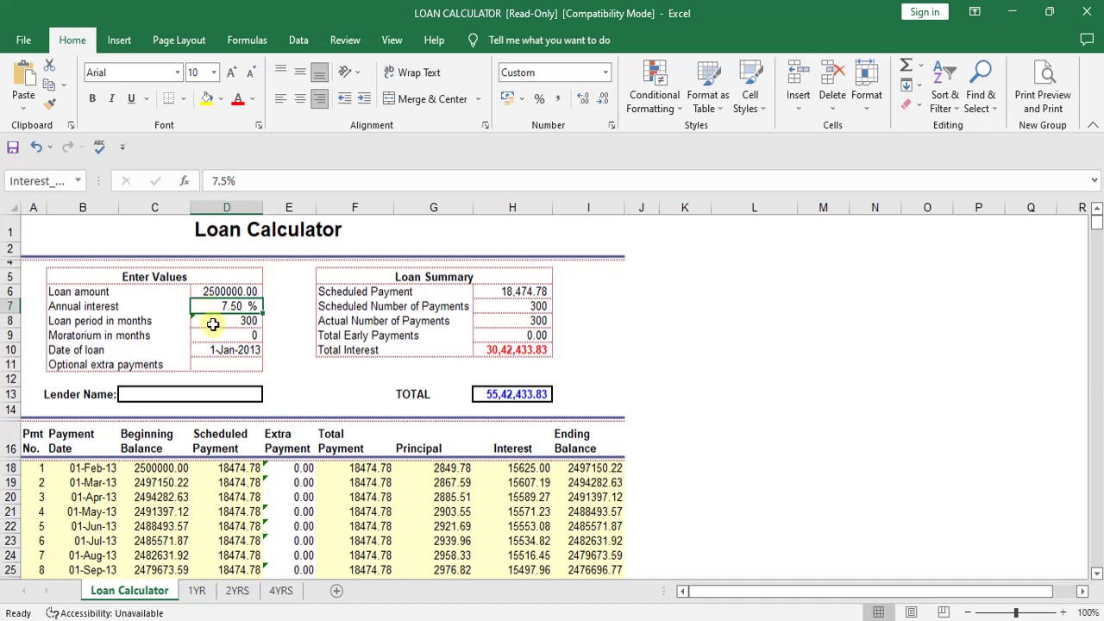
left_click(232, 325)
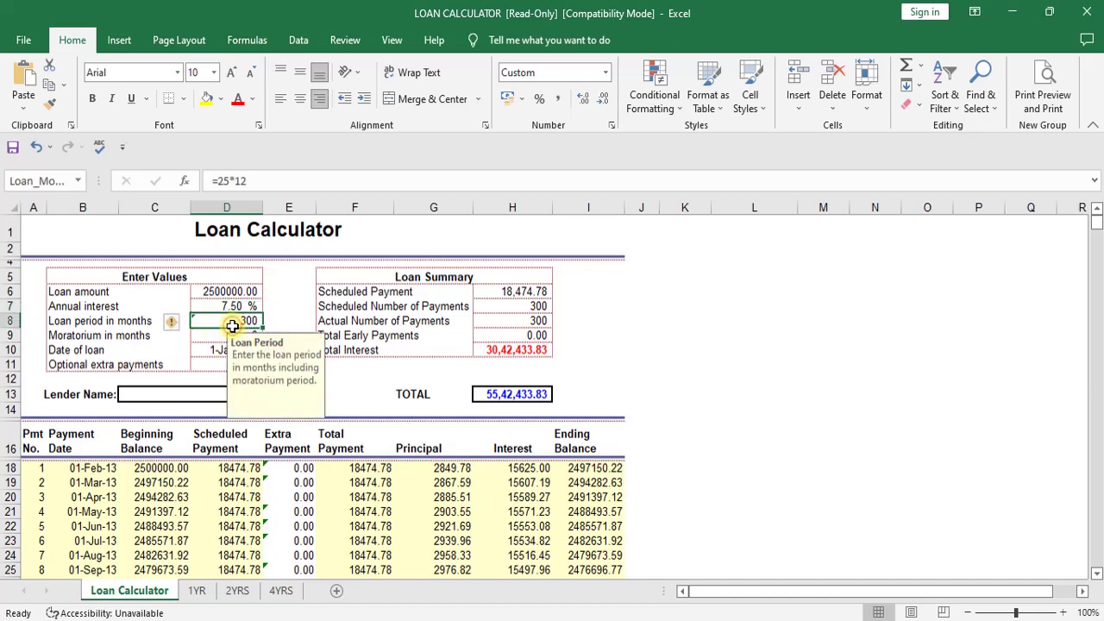
left_click(523, 292)
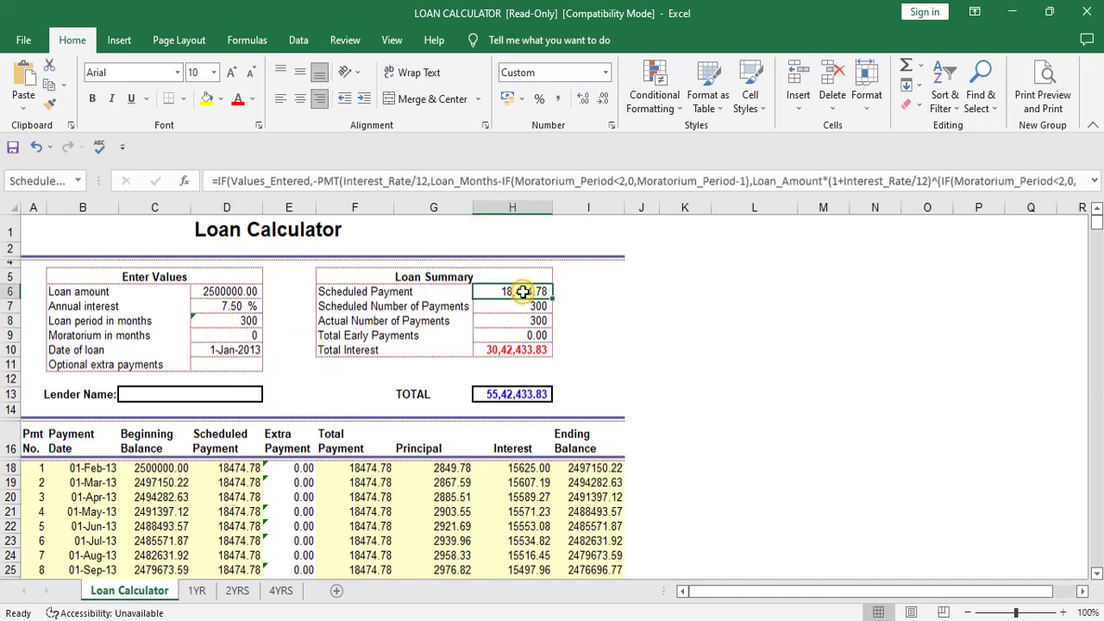
left_click(624, 369)
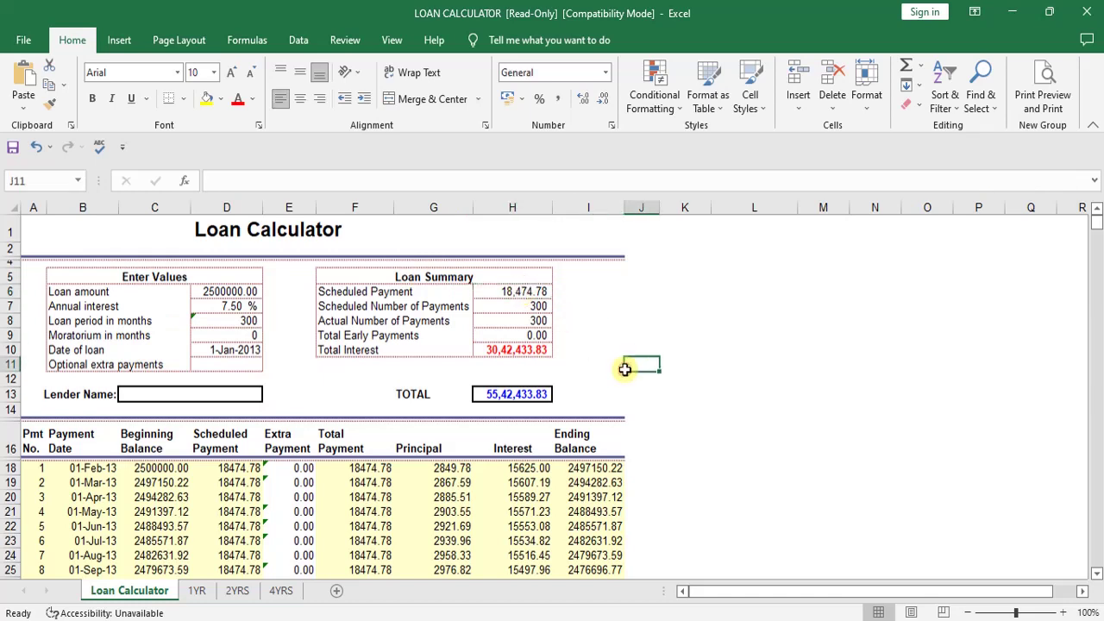
left_click(520, 350)
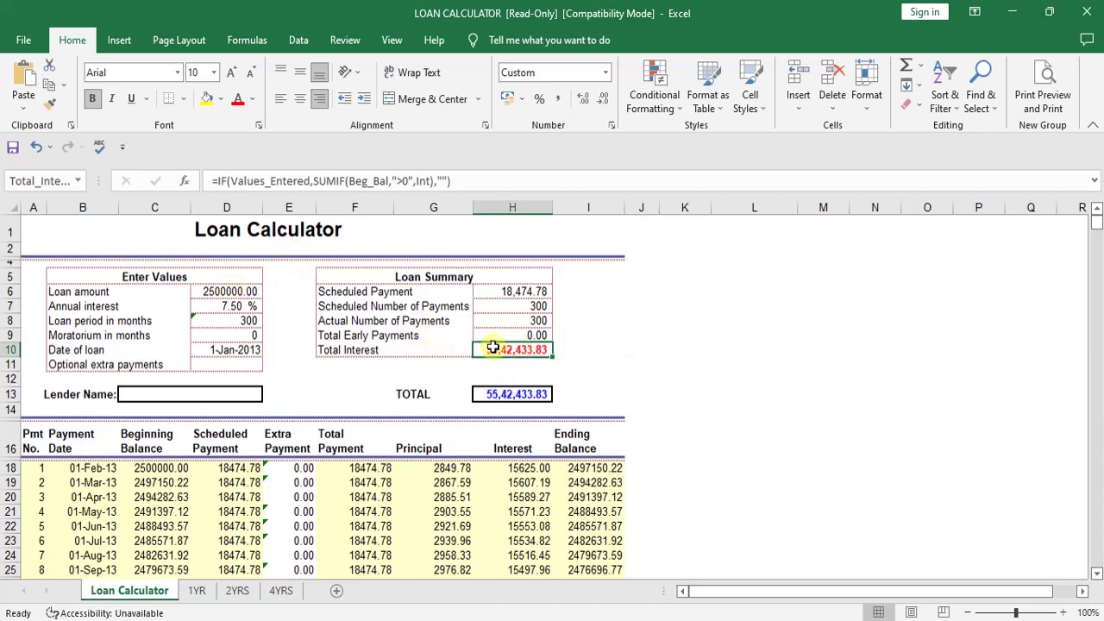
left_click(613, 363)
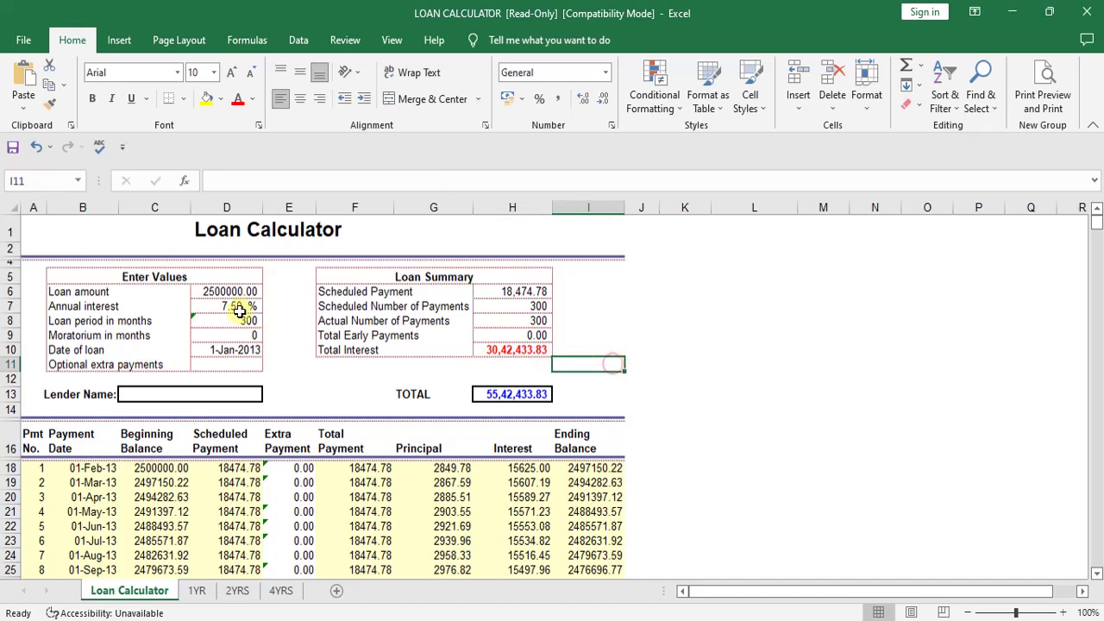
left_click(505, 346)
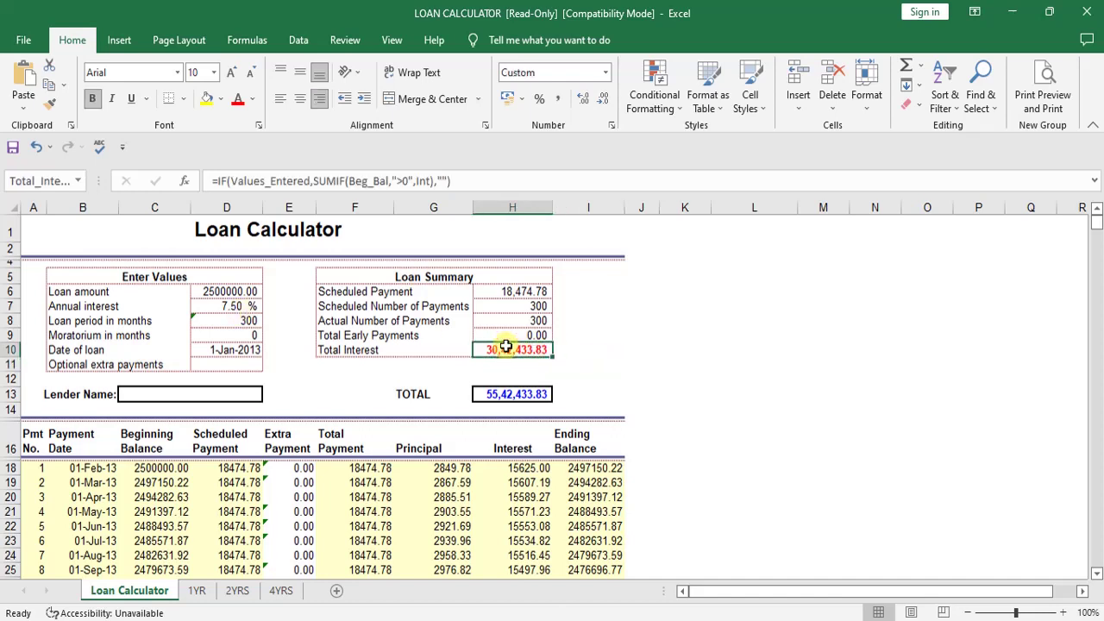
Step: Set the annual interest to 9% and check the total interest in the loan summary
left_click(235, 307)
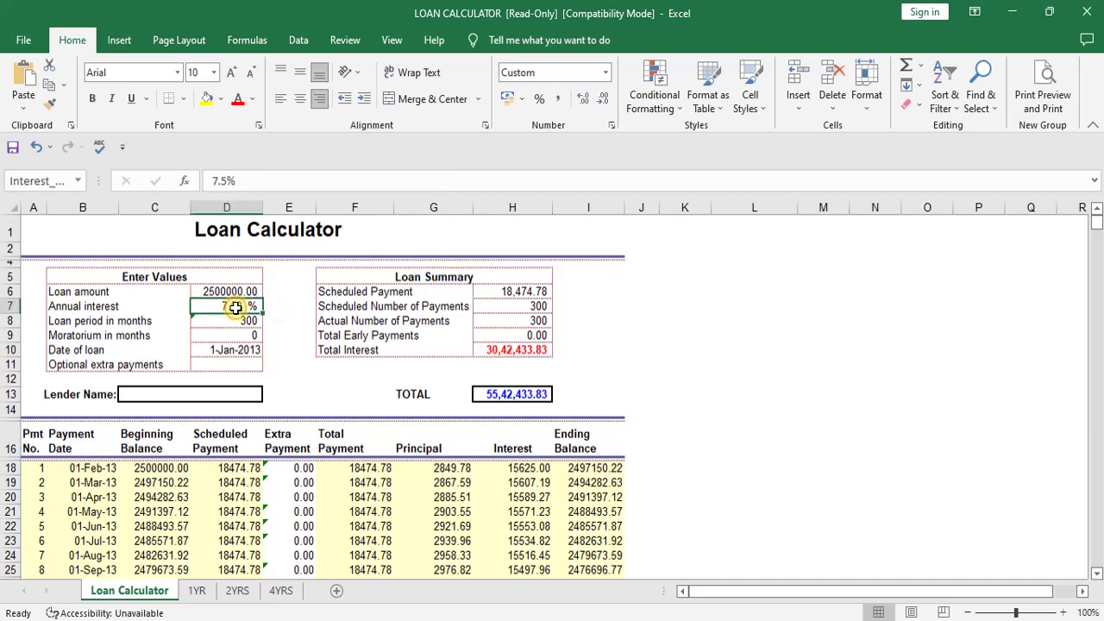
type("9%")
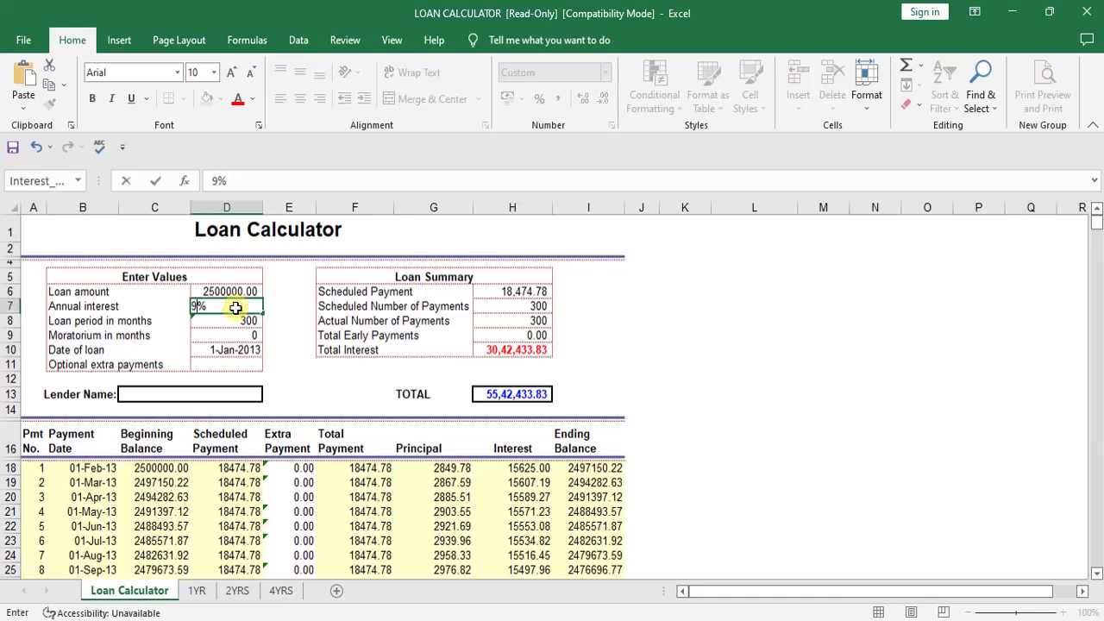
key("Return")
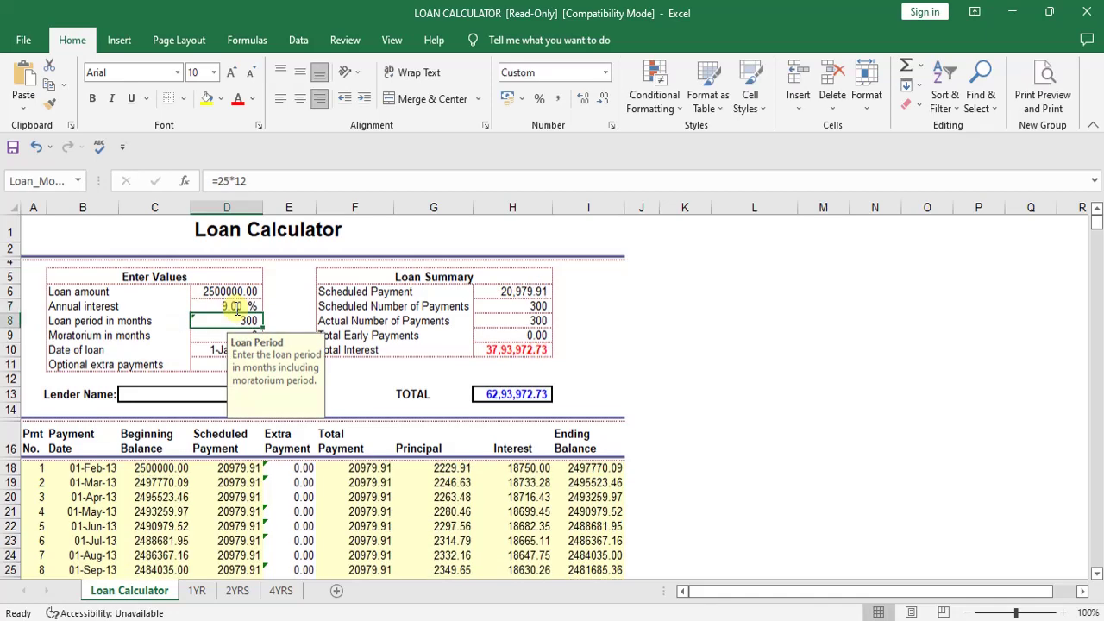
left_click(487, 349)
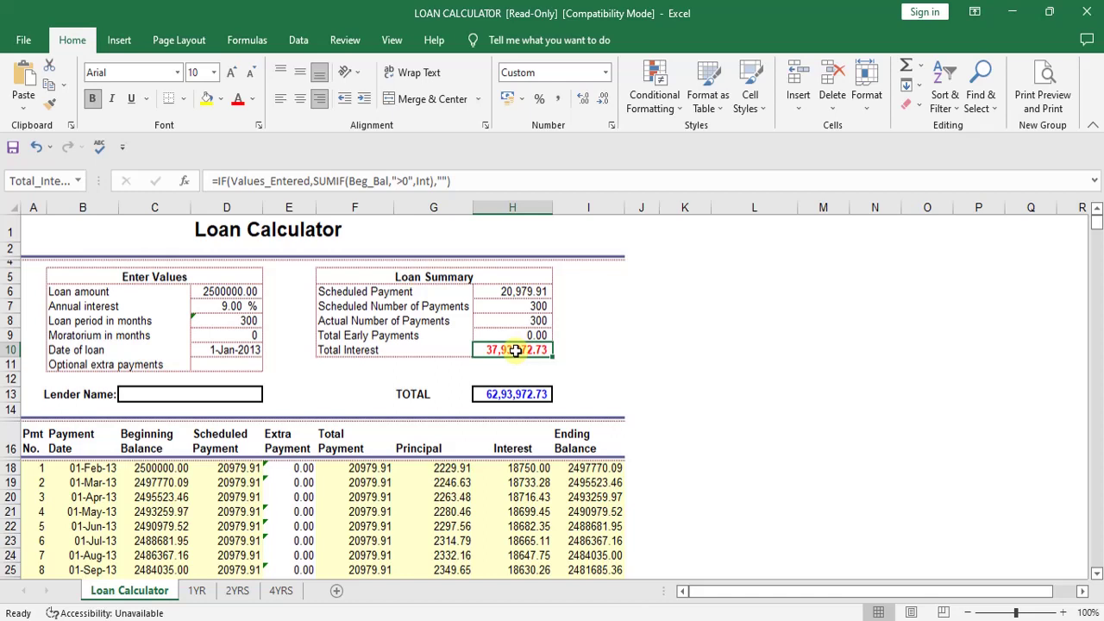
Step: Set the loan amount to 3000000 and the annual interest to 7.5%
left_click(254, 292)
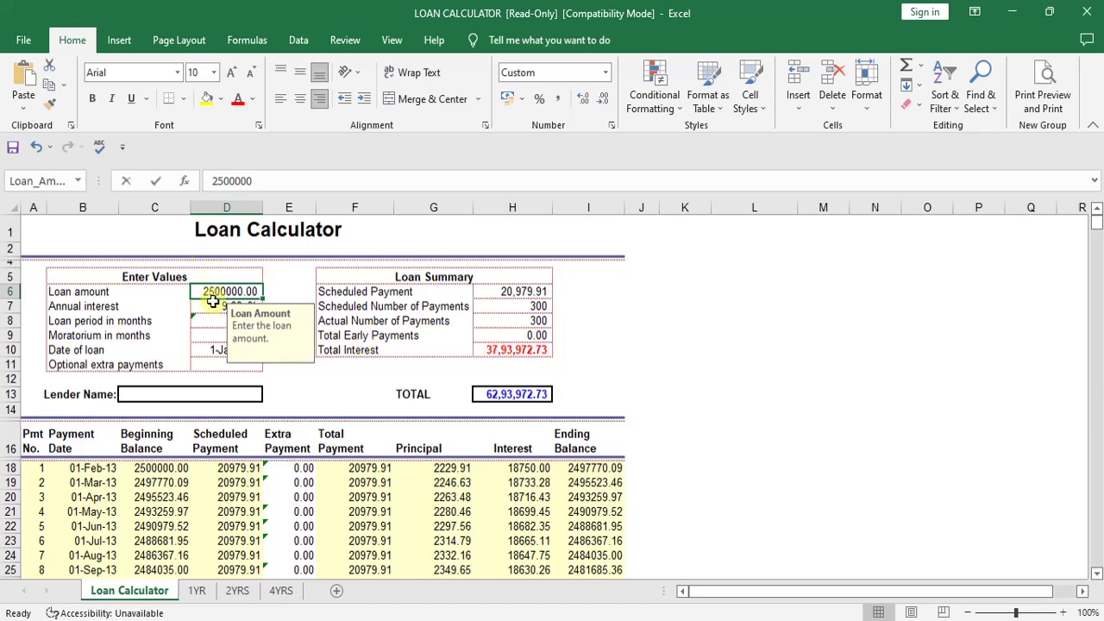
type("300000")
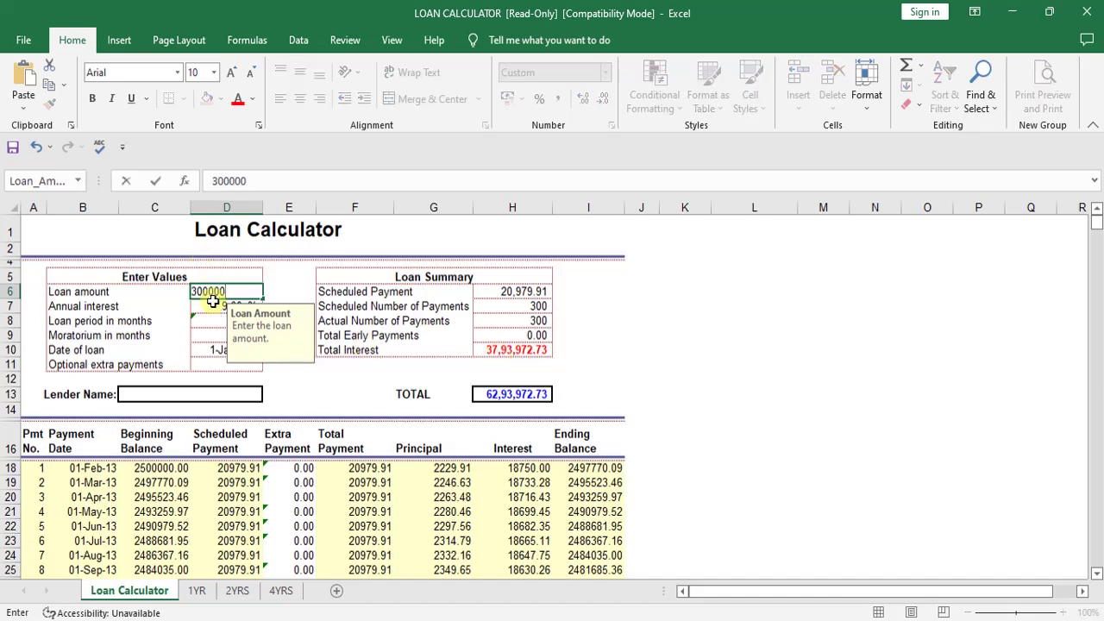
type("0")
key("Return")
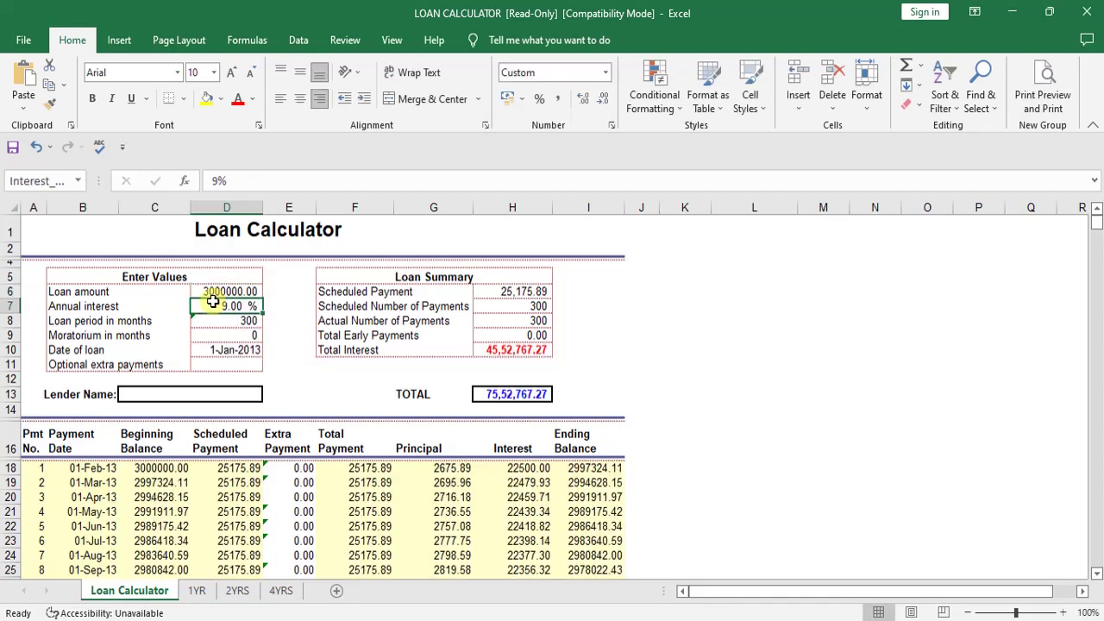
type("7.5%")
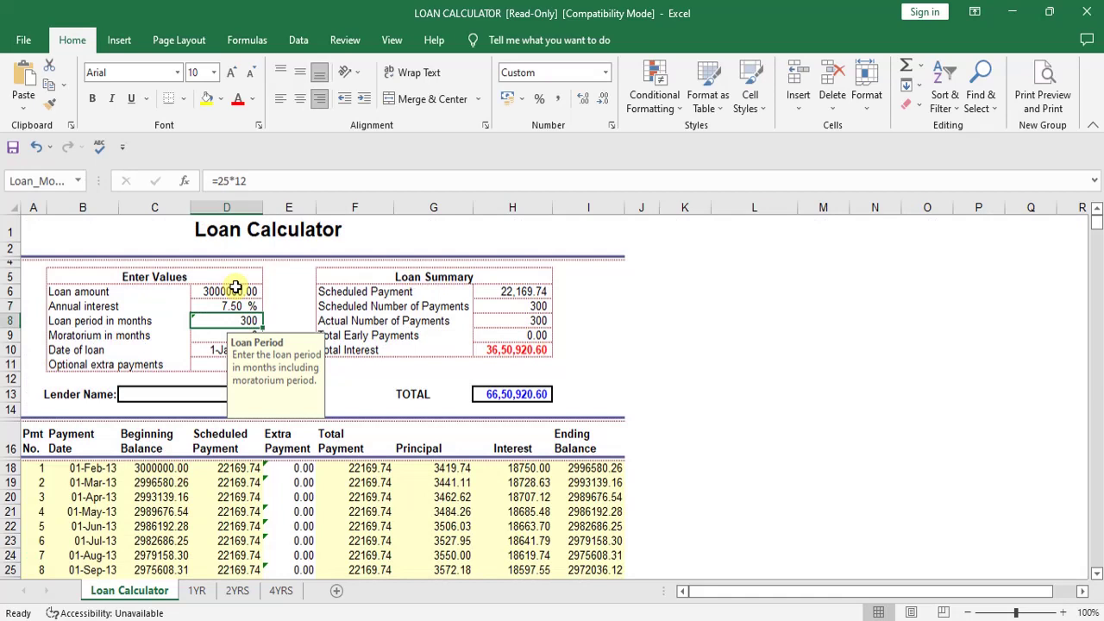
Step: Change the loan period formula to =30*12 months and recheck the loan amount and period inputs
left_click(226, 178)
key("BackSpace")
key("BackSpace")
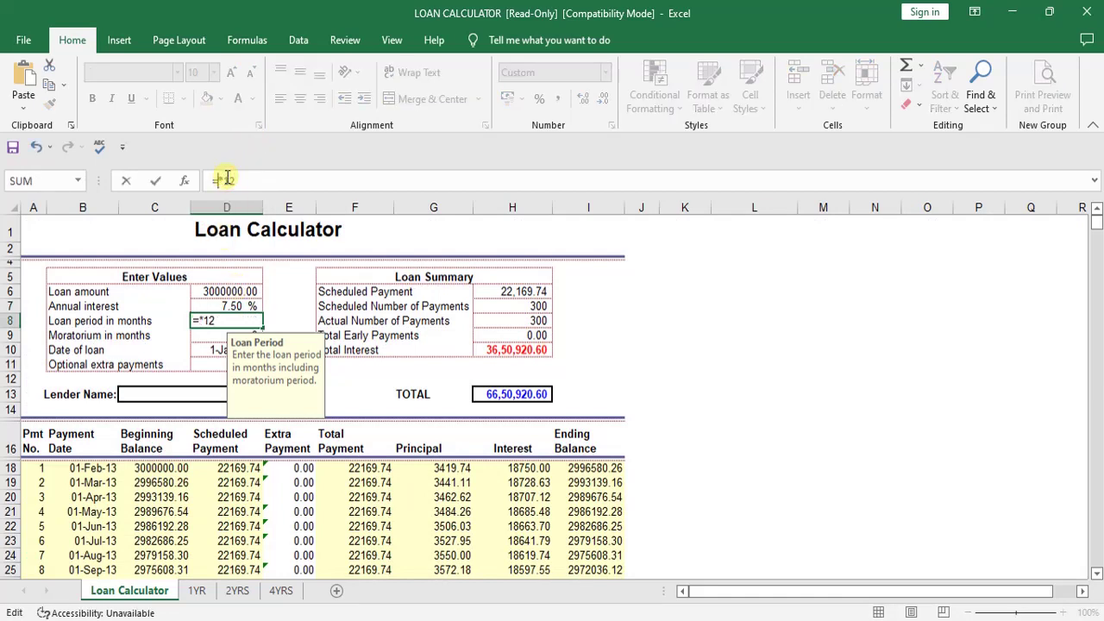
type("30")
key("Return")
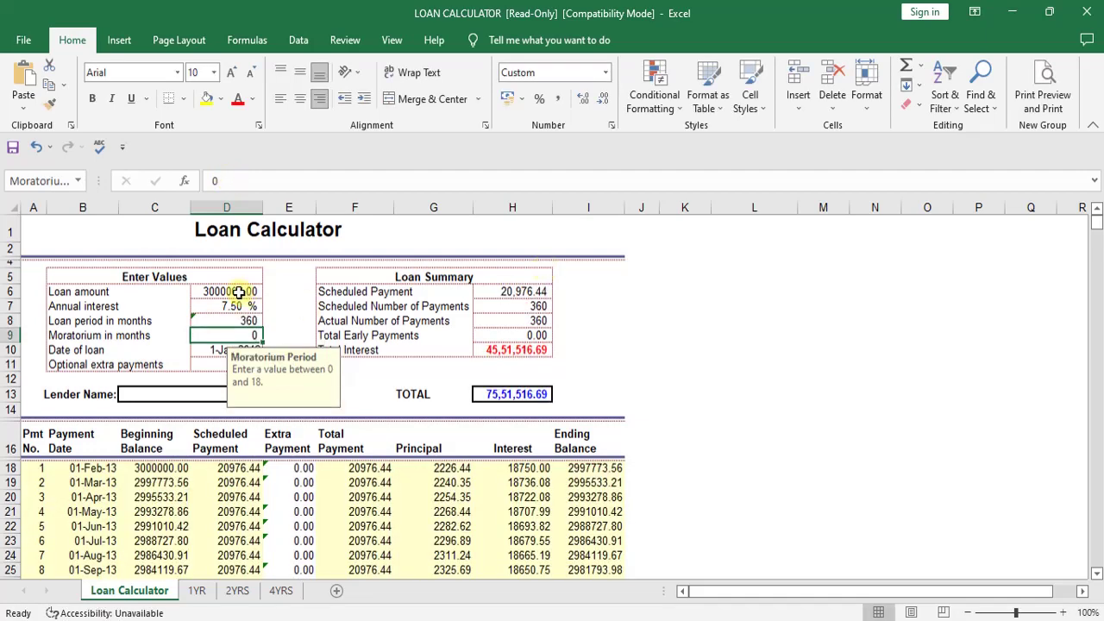
left_click(242, 292)
left_click(215, 315)
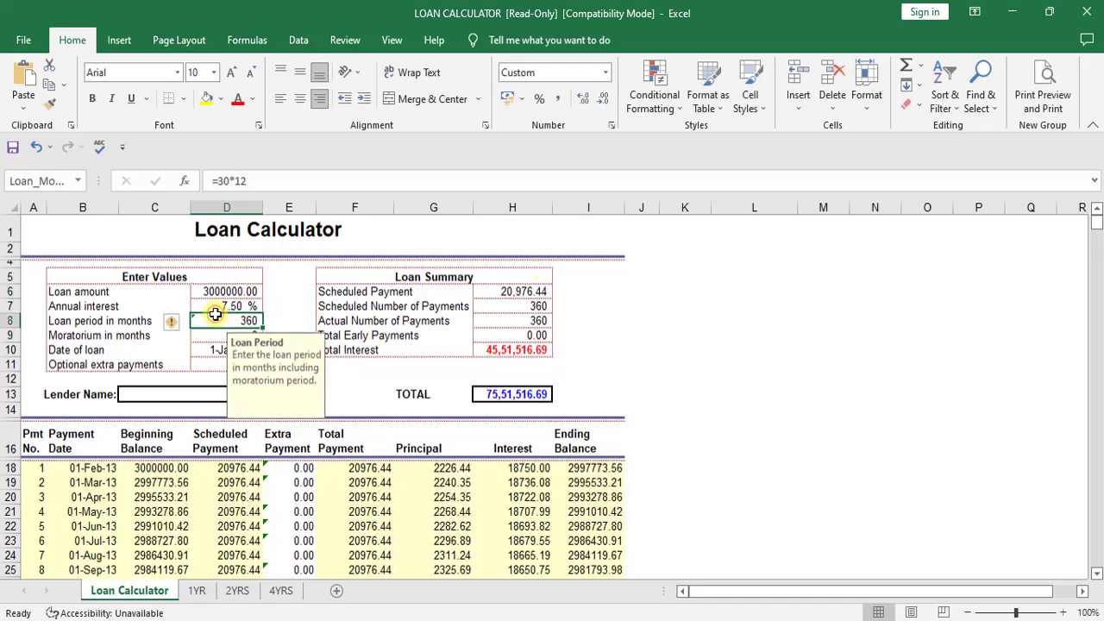
Step: Raise the annual interest of the 30-year loan to 9% and compare the total interest in the summary
left_click(219, 307)
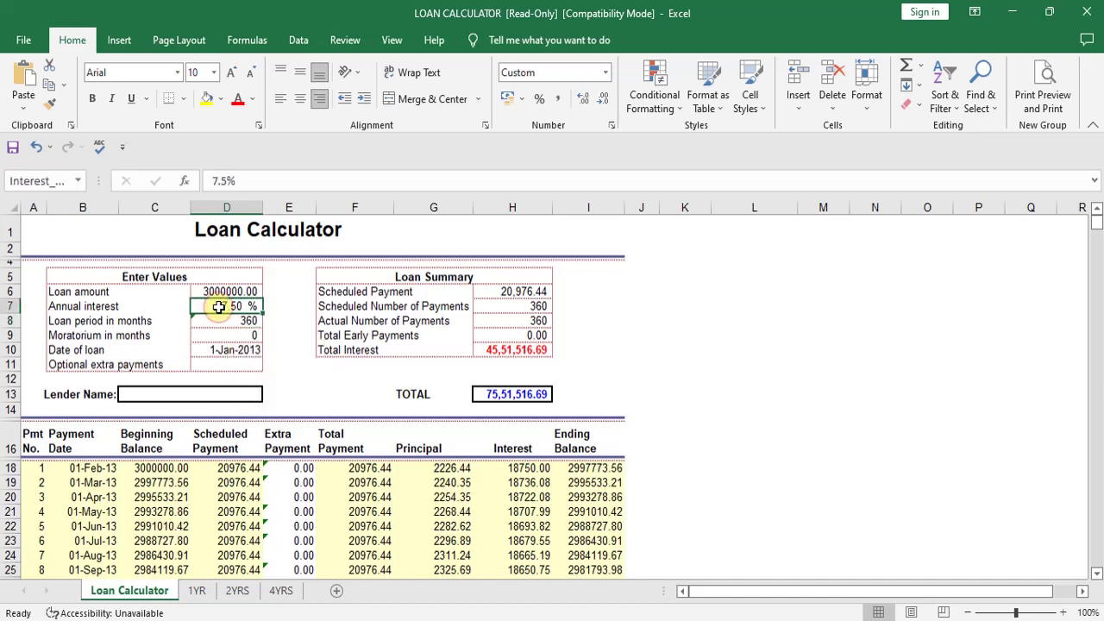
left_click(501, 350)
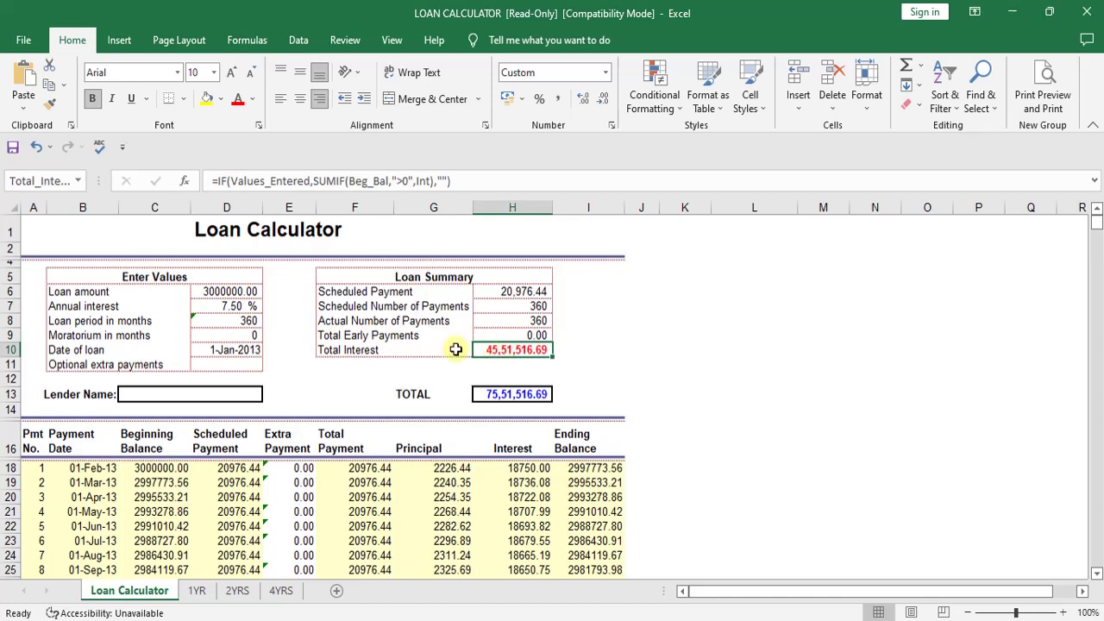
left_click(231, 302)
type("9")
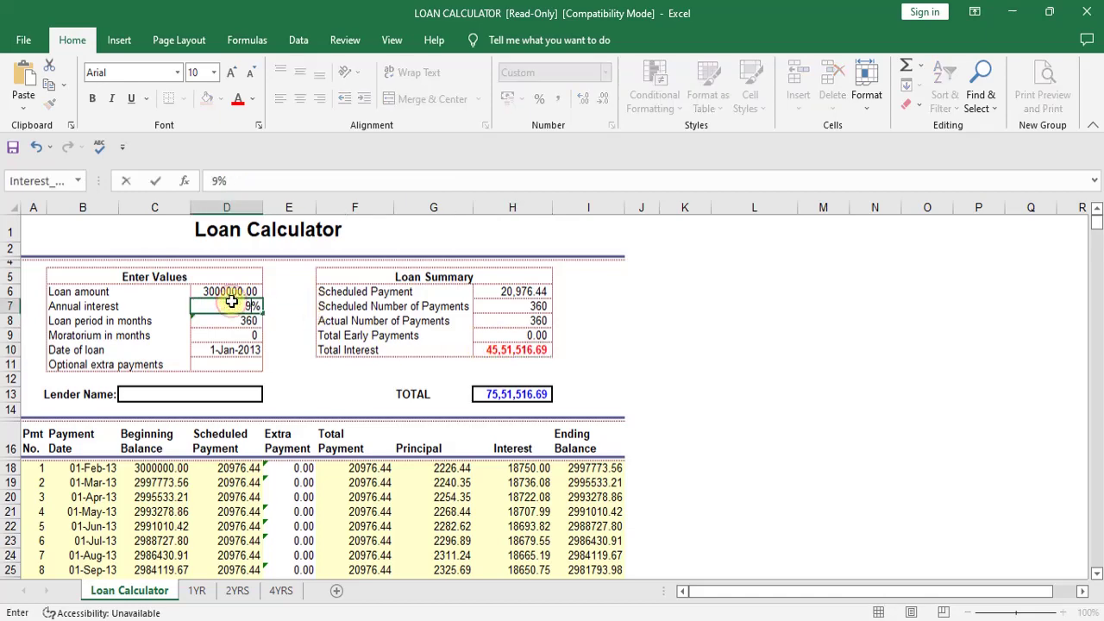
key("Return")
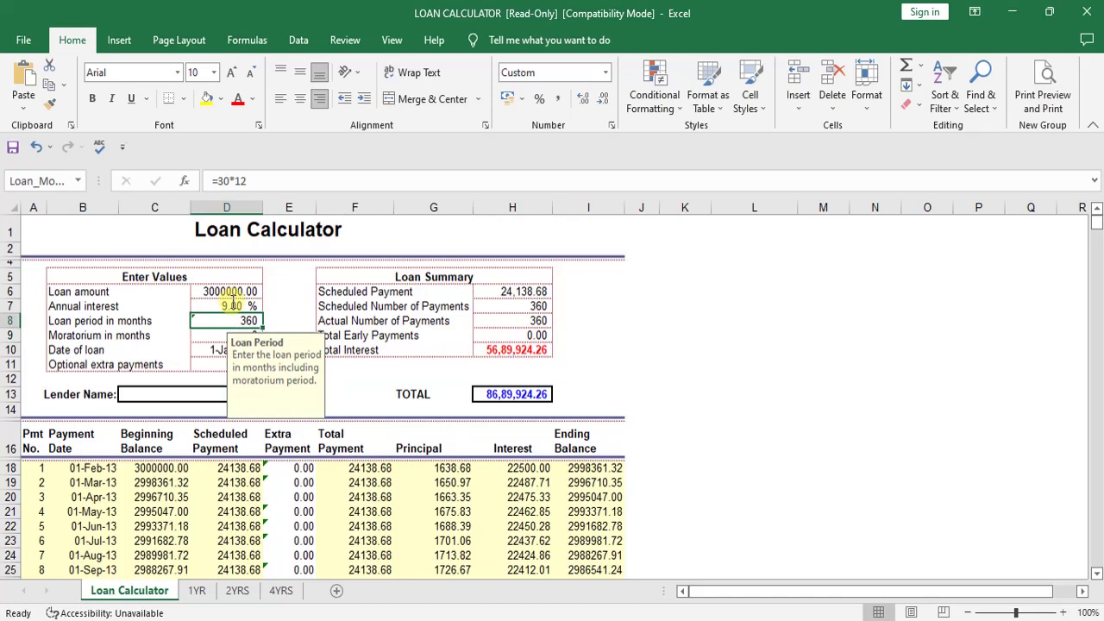
left_click(506, 351)
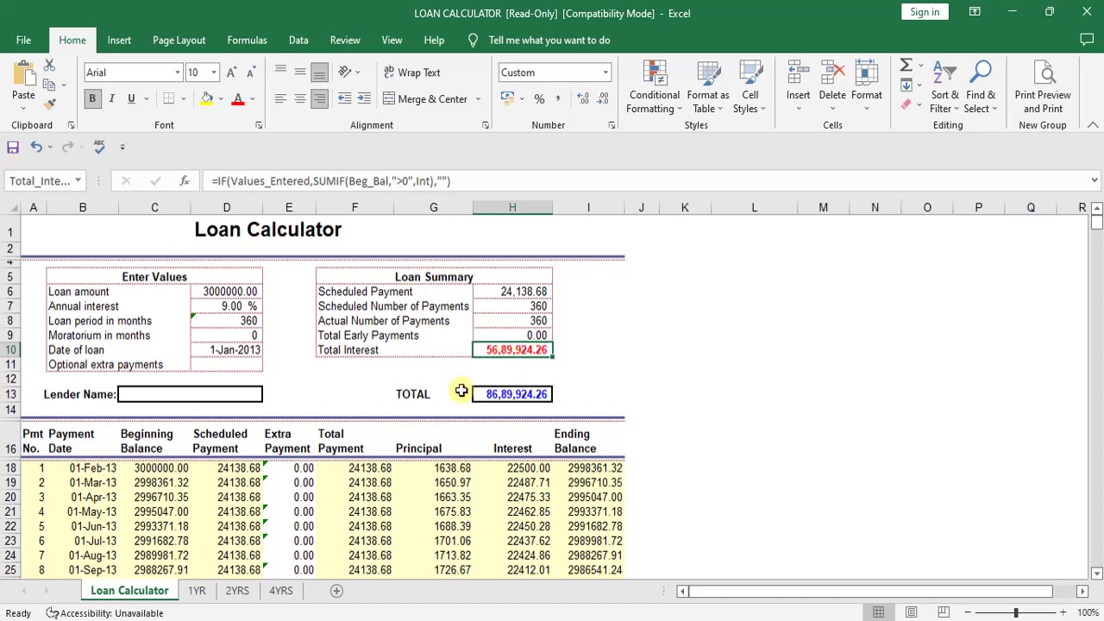
Step: Glance at SBI's base rate history in the browser, return to Excel and review the loan inputs and payment schedule
key("alt+Tab")
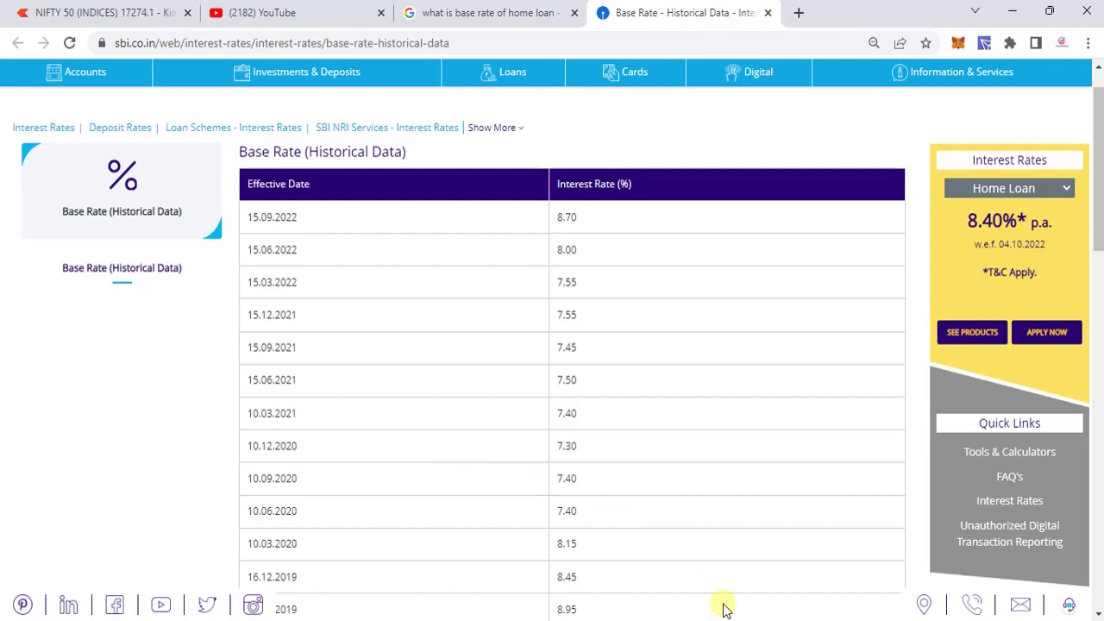
left_click(681, 616)
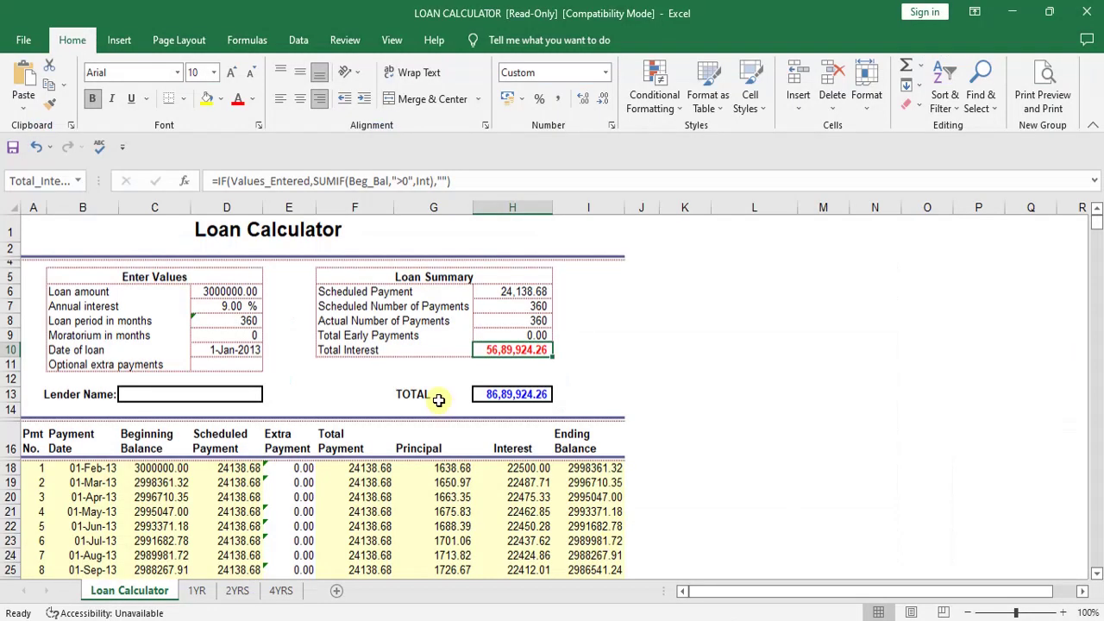
scroll(439, 399, "down", 3)
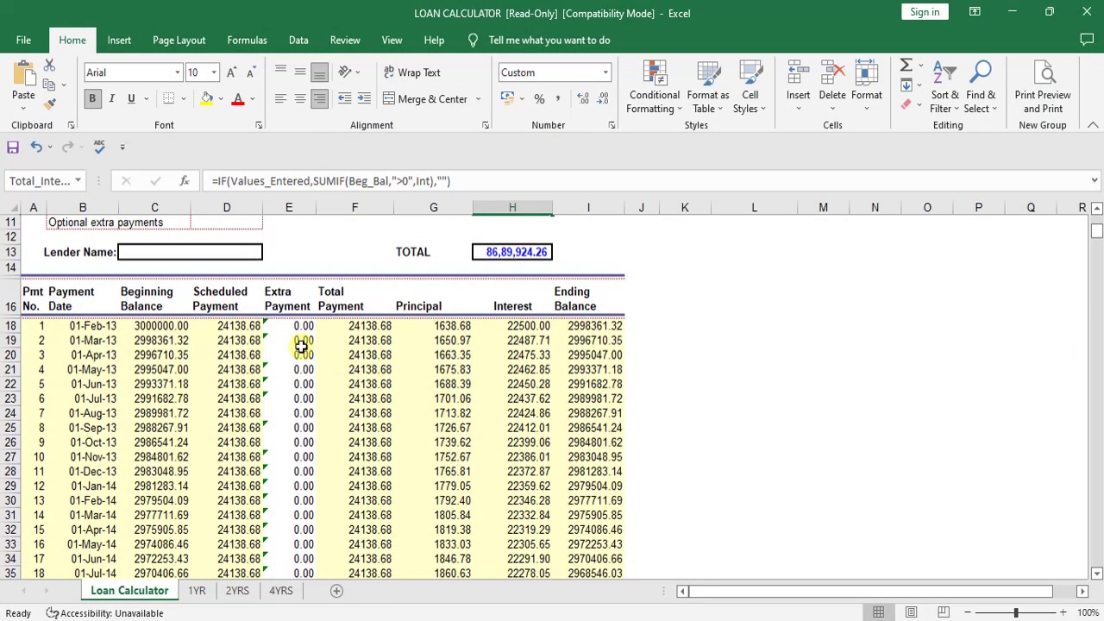
scroll(301, 346, "up", 2)
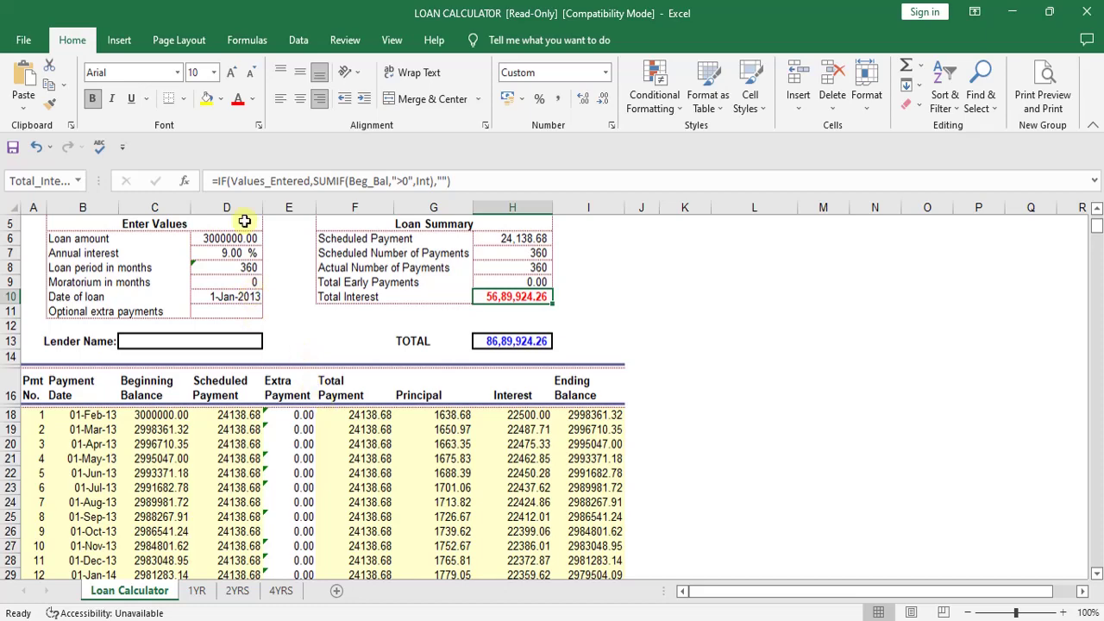
left_click(210, 247)
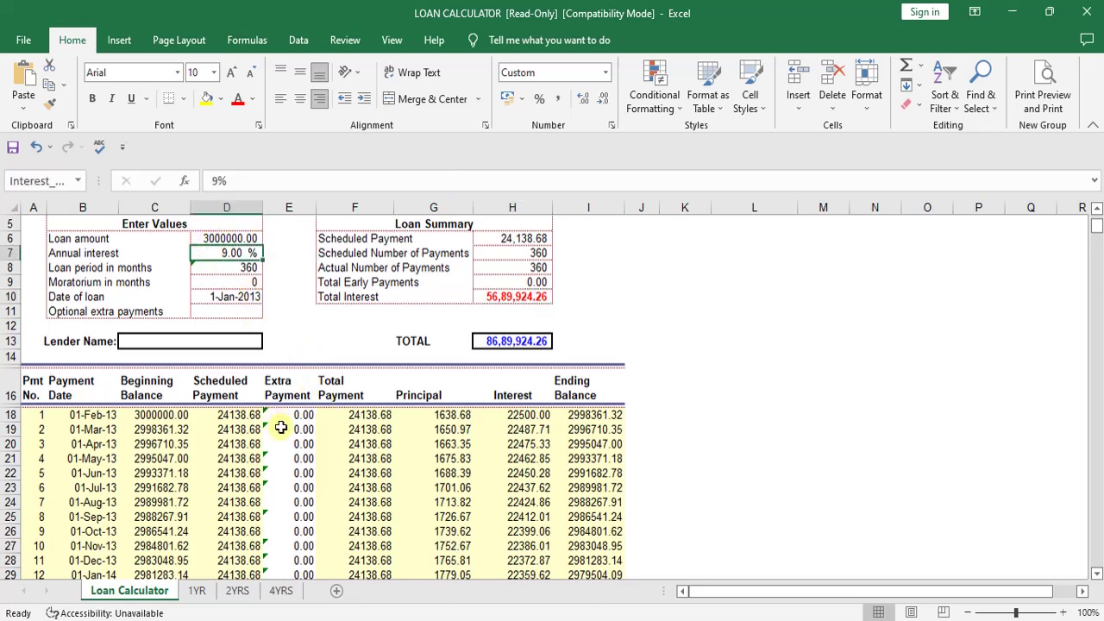
scroll(281, 427, "down", 2)
scroll(135, 310, "up", 4)
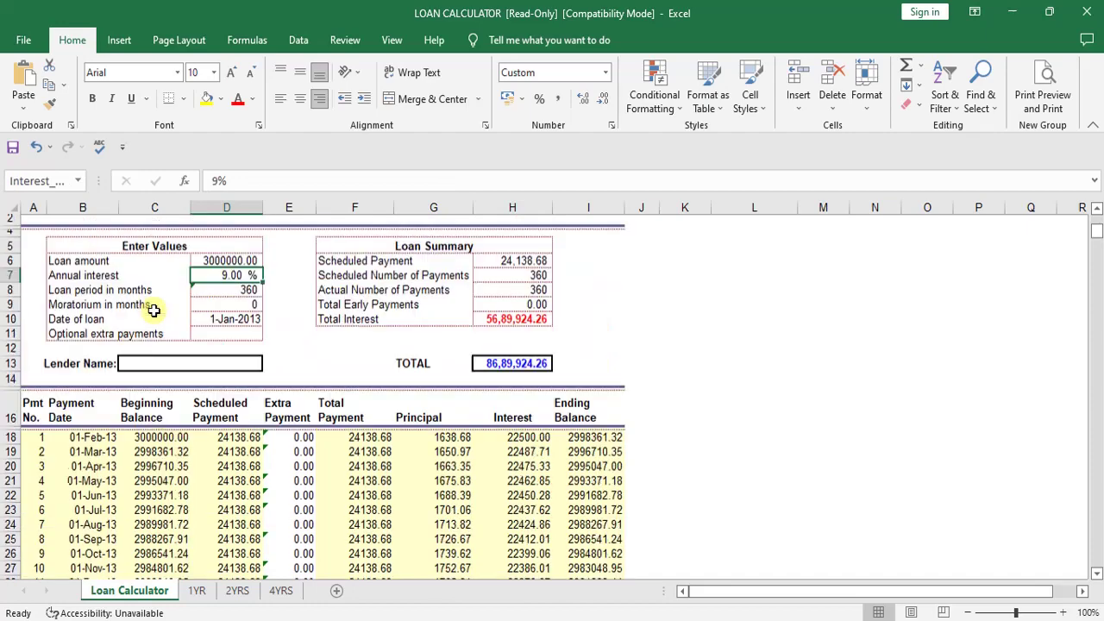
scroll(290, 419, "down", 5)
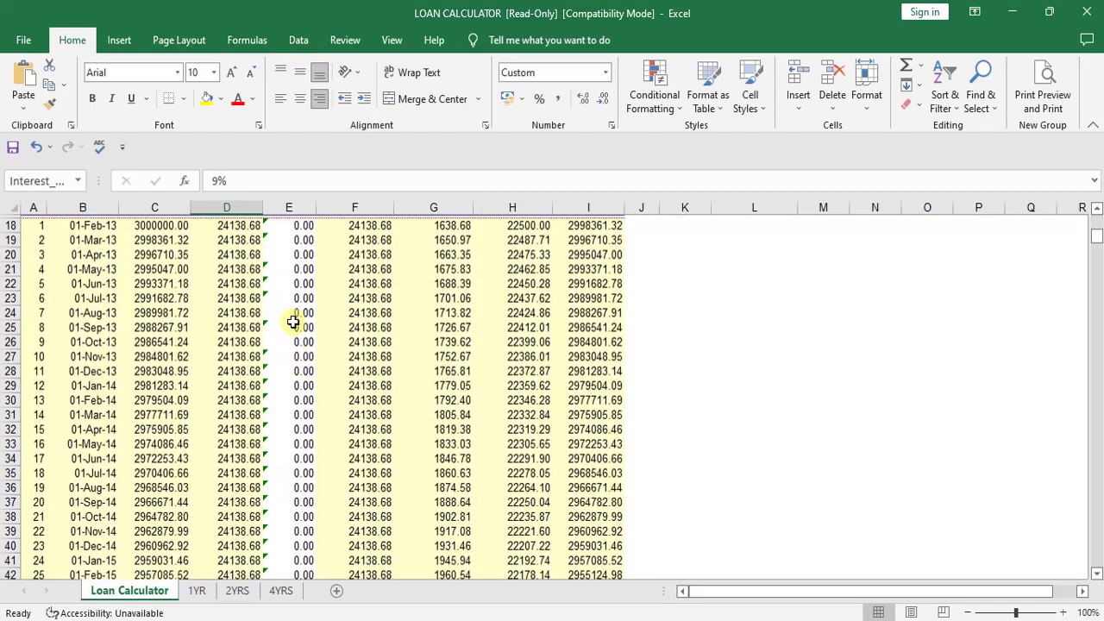
scroll(294, 323, "up", 5)
scroll(294, 478, "down", 2)
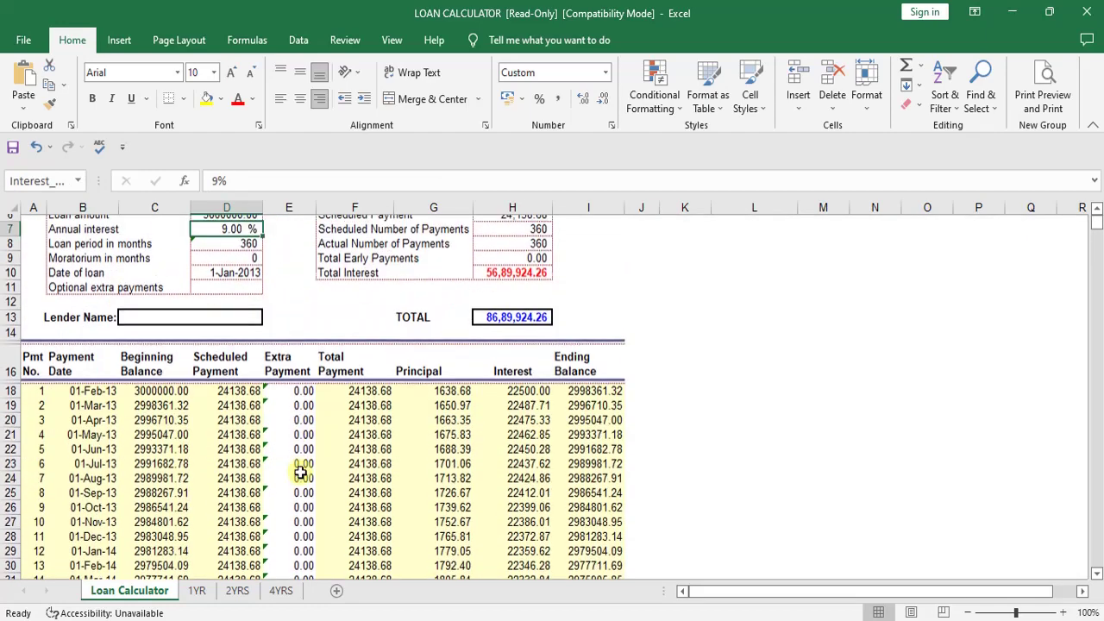
Step: Enter an extra payment of 50,000 for 01-Sep-13 in the schedule and check its effect on the loan summary
left_click(294, 483)
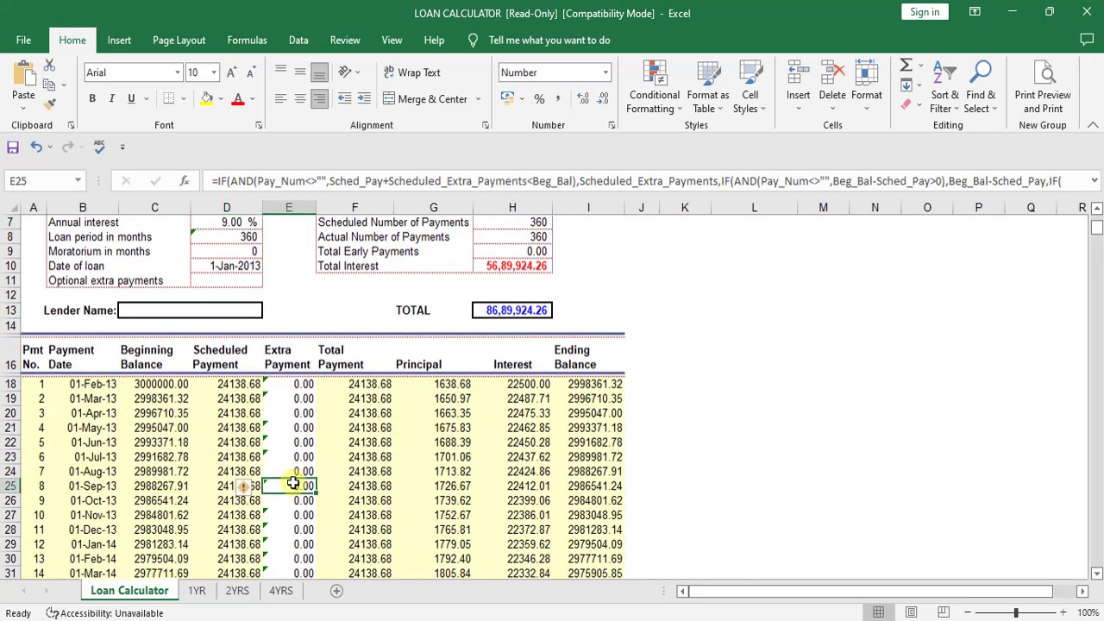
type("50")
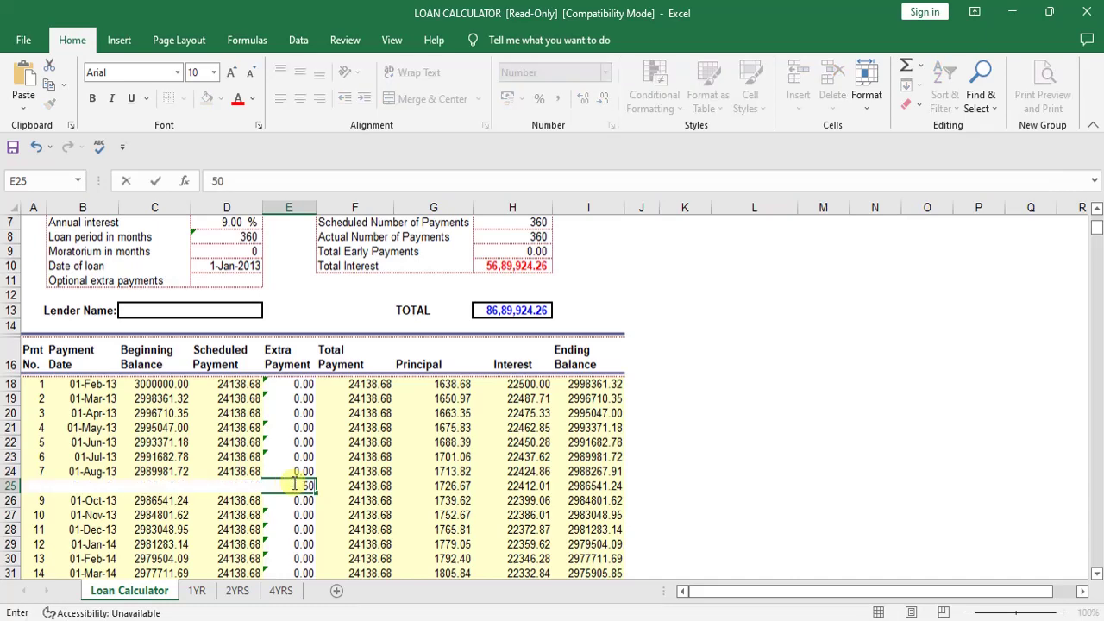
type(",000")
key("Return")
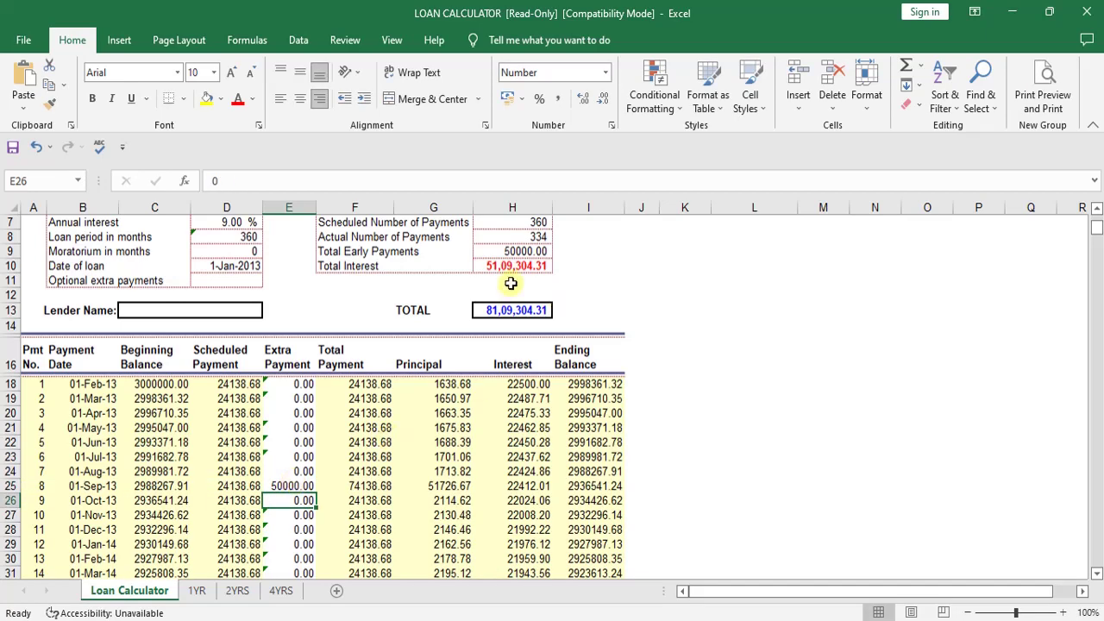
left_click(287, 485)
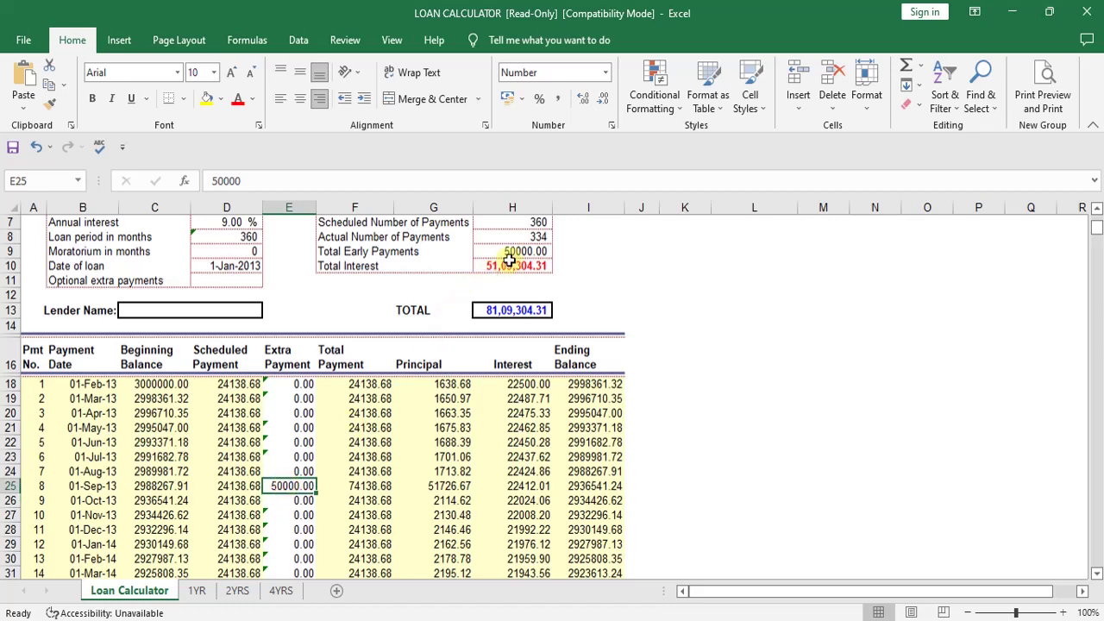
Step: Undo the extra payment and the annual interest change to compare total interest, and redo both changes
key("ctrl+z")
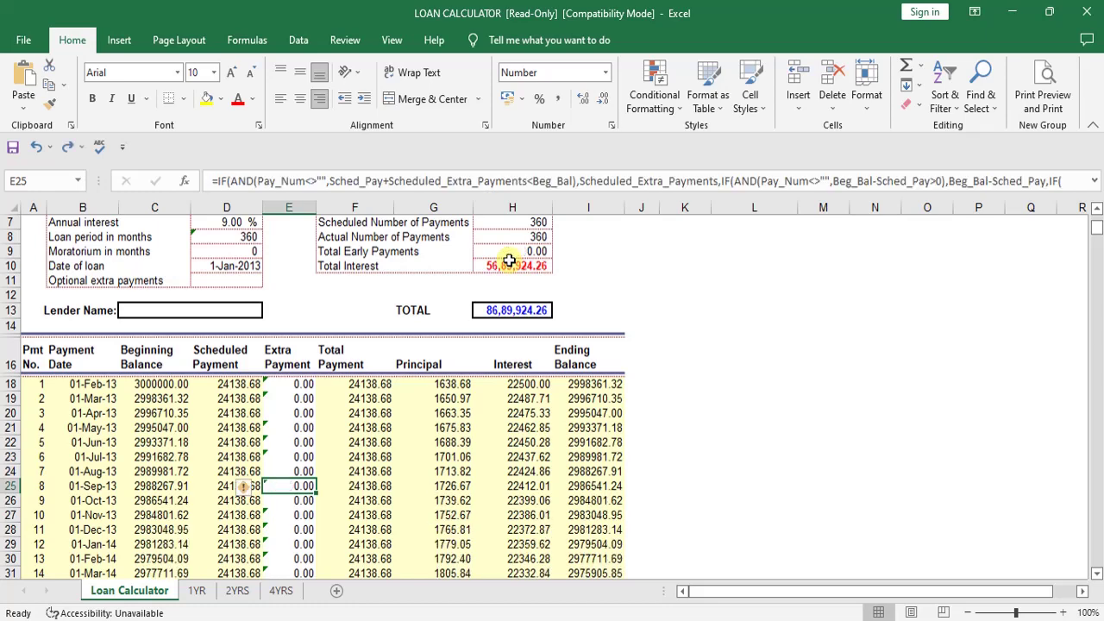
key("ctrl+z")
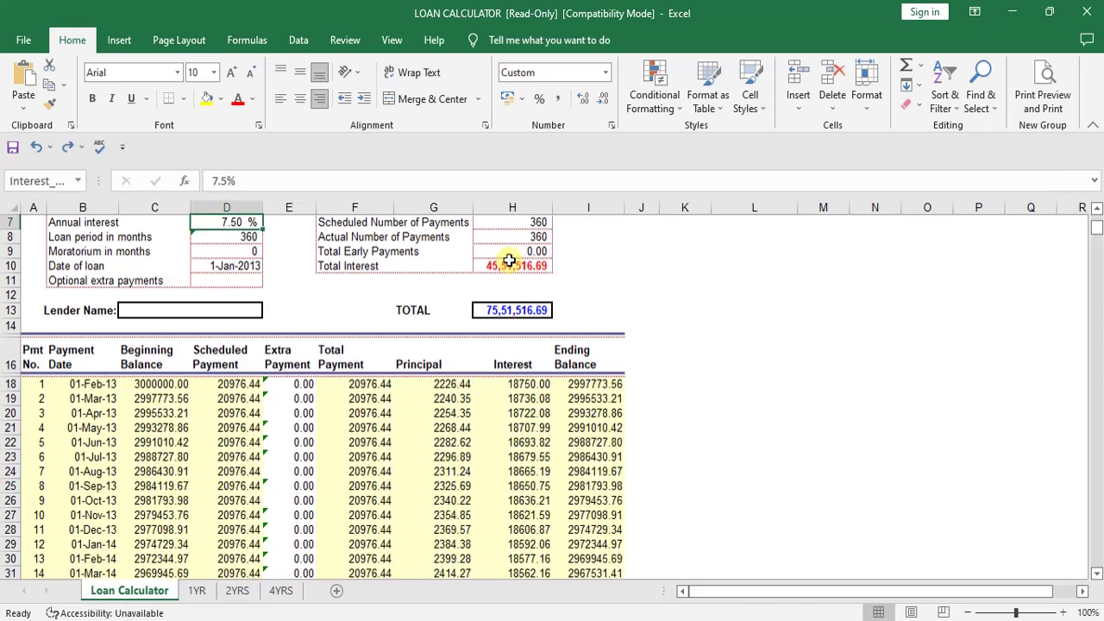
left_click(67, 148)
left_click(67, 149)
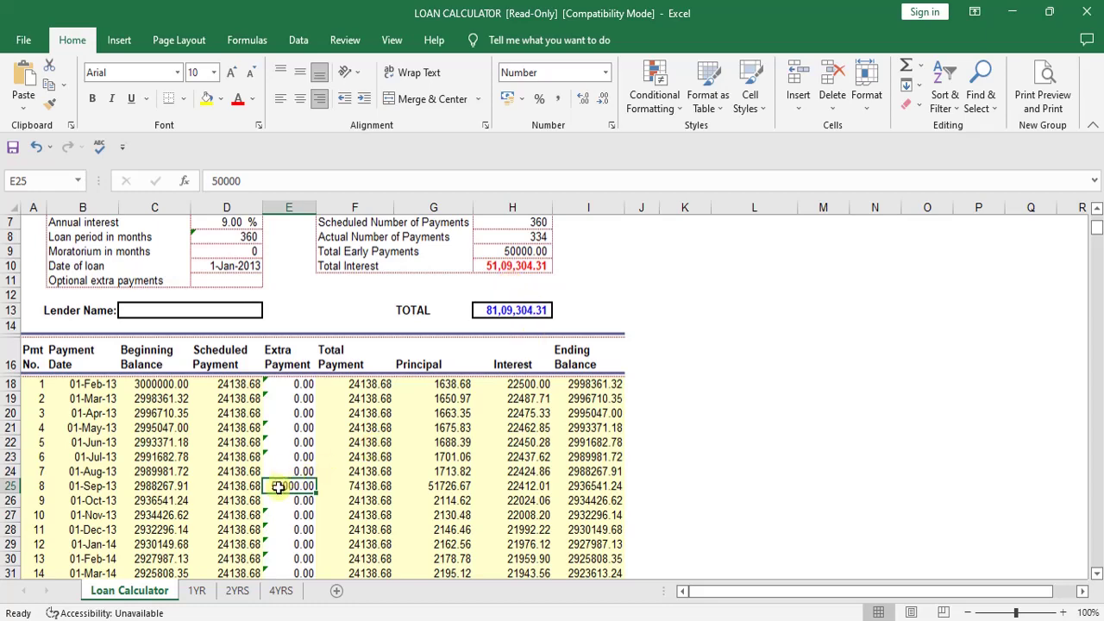
Step: Reset the extra payment for 01-Sep-13 to 0
type("0")
key("Return")
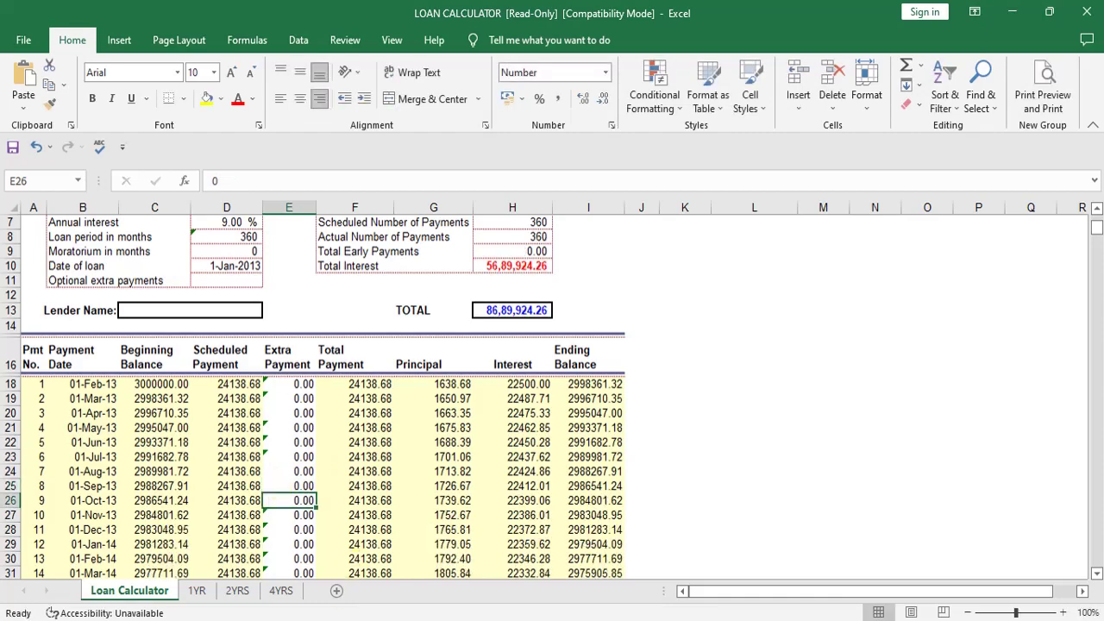
Step: Switch to the browser and view SBI's historical base rate table from its most recent entries
key("alt+Tab")
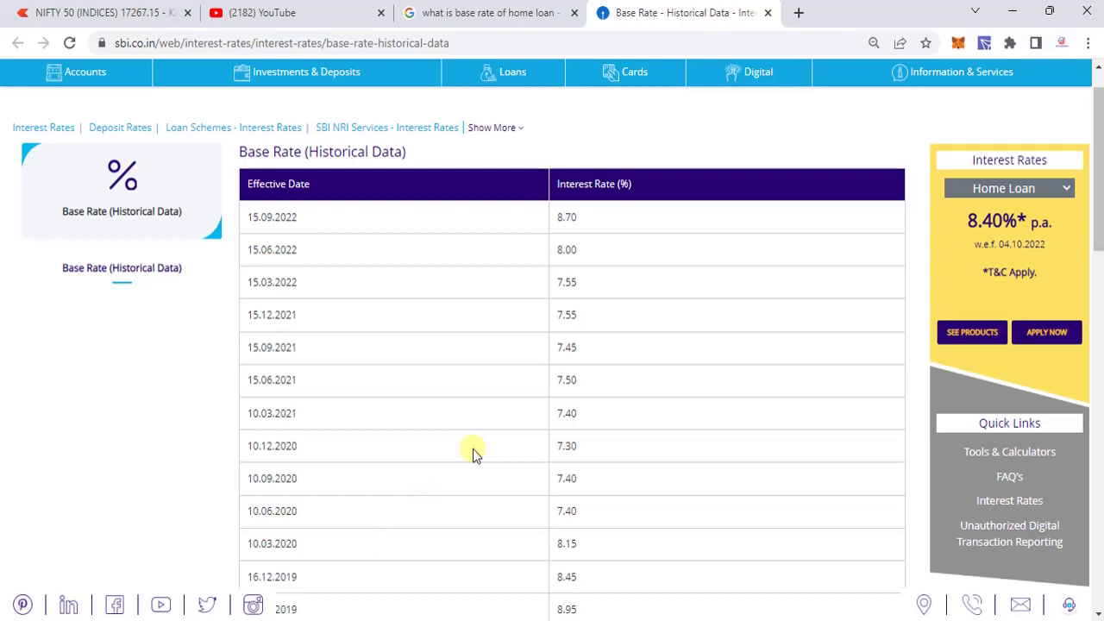
scroll(473, 448, "up", 1)
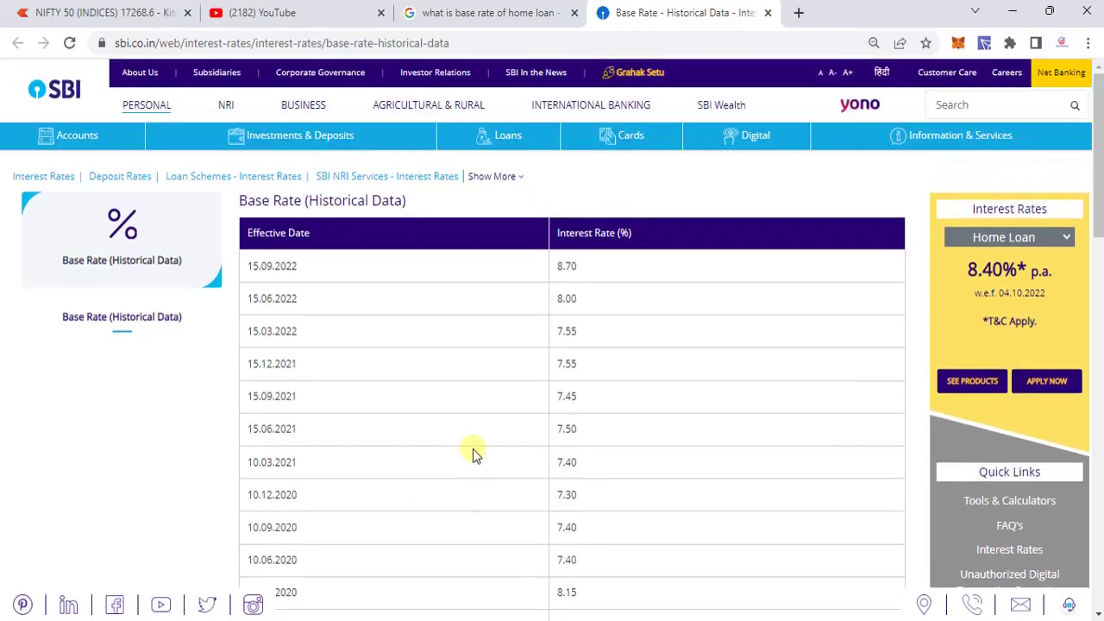